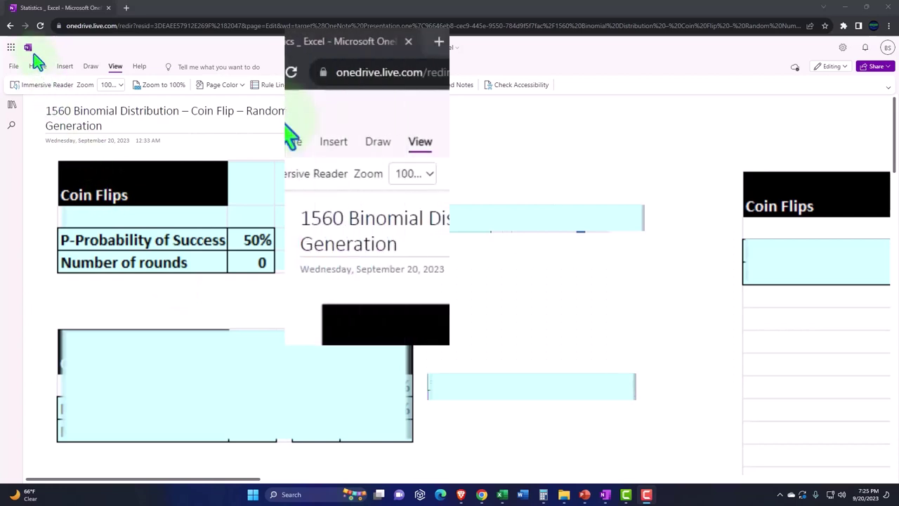
Open the 1120 Getting a Picture page in the OneNote and Excel Transcripts section.
{"action": "left_click", "coordinate": [11, 107]}
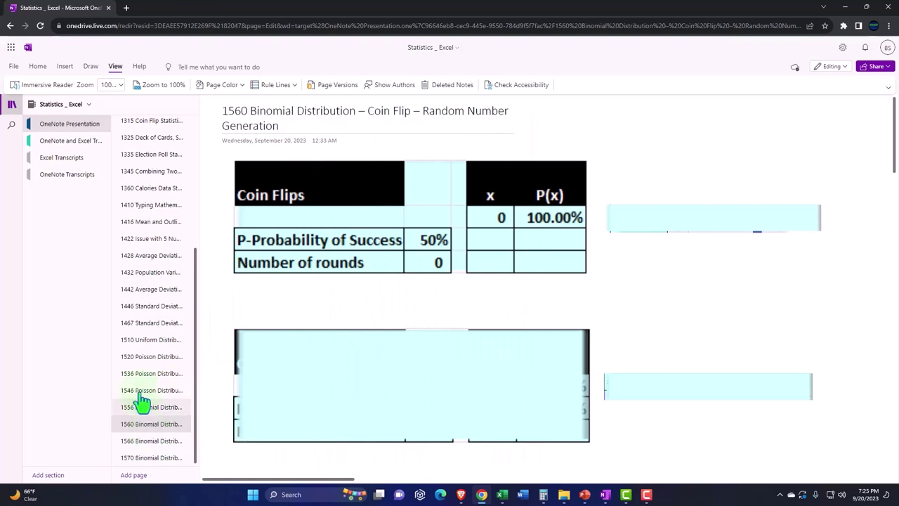
{"action": "left_click", "coordinate": [62, 142]}
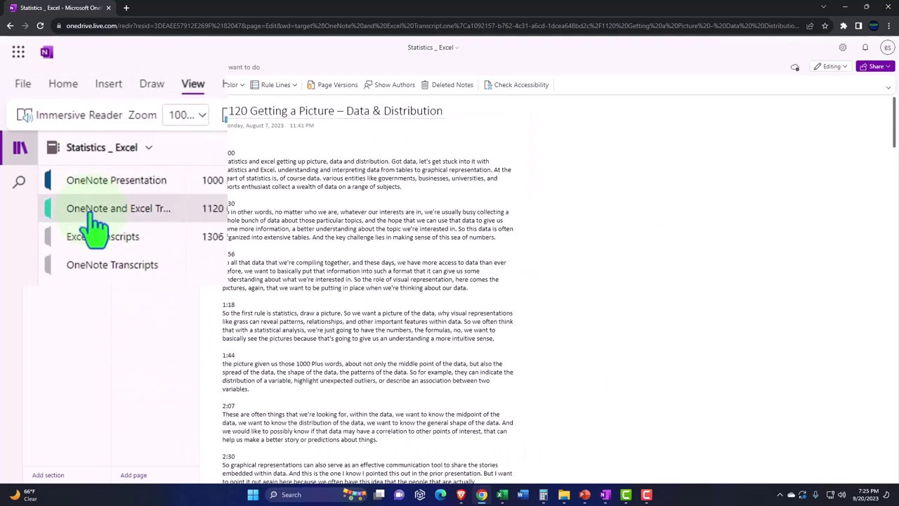
Read the 1120 transcript in Immersive Reader with whole-document translation into Spanish (Mexico).
{"action": "left_click", "coordinate": [79, 115]}
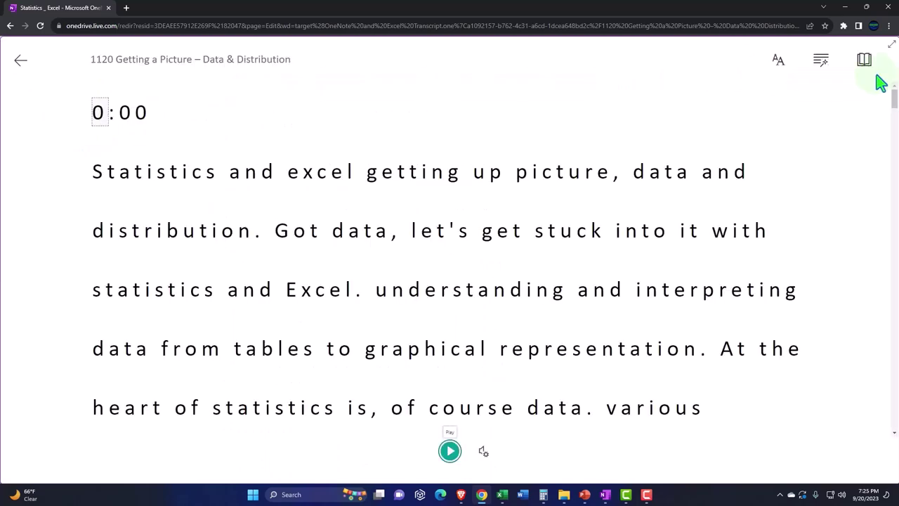
{"action": "left_click", "coordinate": [836, 73]}
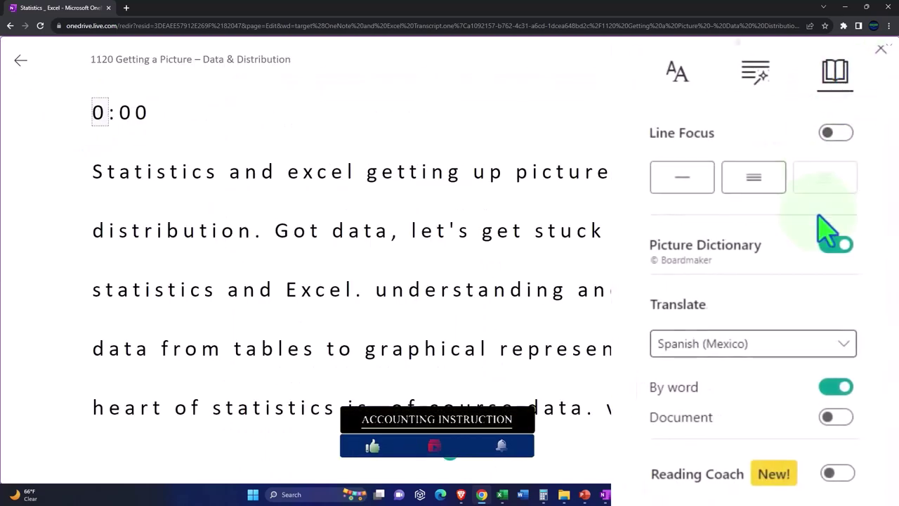
{"action": "left_click", "coordinate": [837, 418]}
{"action": "scroll", "coordinate": [622, 377], "scroll_direction": "down", "scroll_amount": 2}
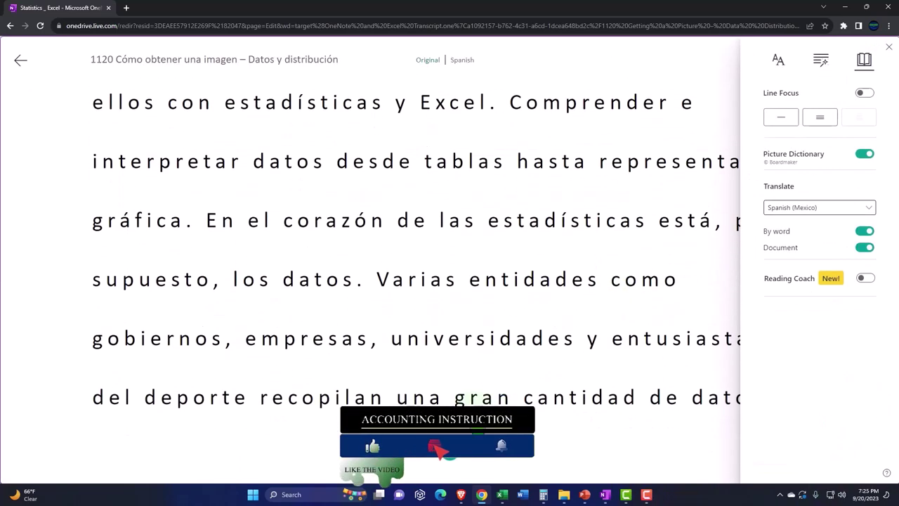
{"action": "scroll", "coordinate": [522, 372], "scroll_direction": "down", "scroll_amount": 6}
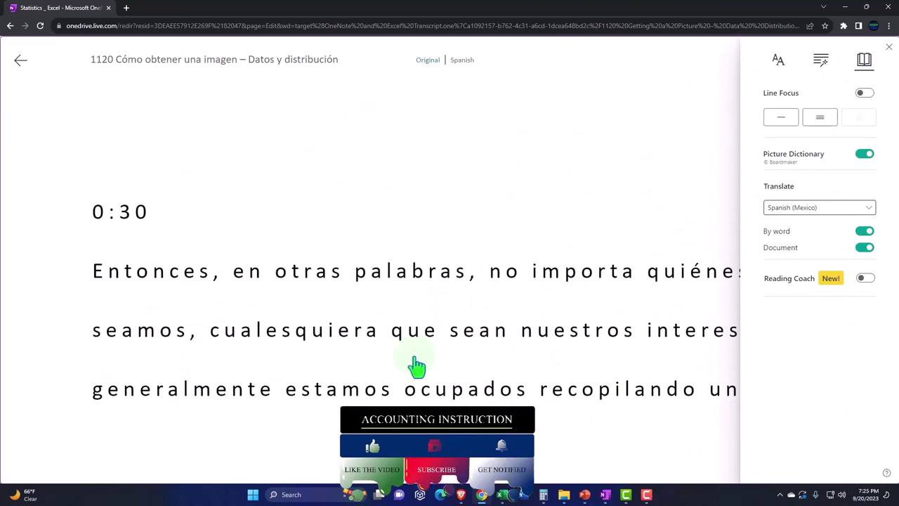
{"action": "left_click_drag", "start_coordinate": [148, 242], "coordinate": [150, 246]}
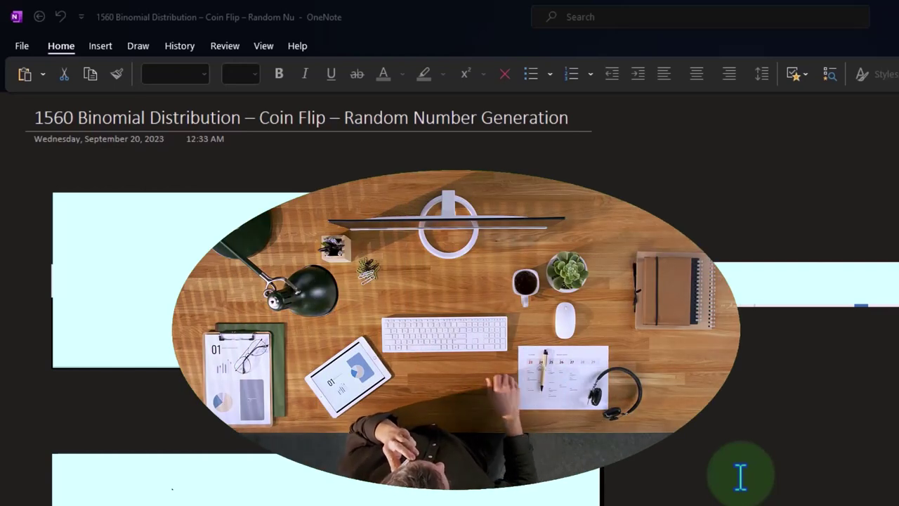
Shrink the cyan cover on the first Coin Flips table to expose its labels, 50% and 0 rounds.
{"action": "left_click", "coordinate": [257, 246]}
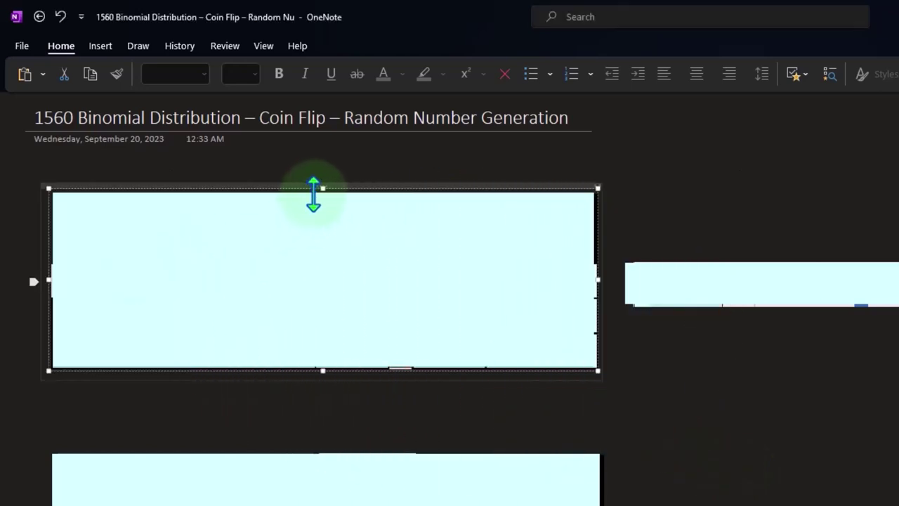
{"action": "left_click_drag", "start_coordinate": [313, 191], "coordinate": [319, 321]}
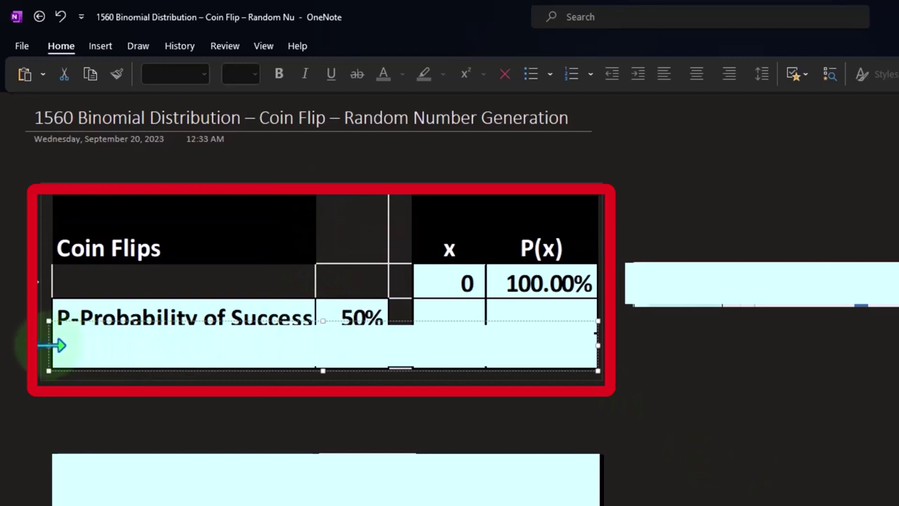
{"action": "left_click_drag", "start_coordinate": [56, 345], "coordinate": [391, 346]}
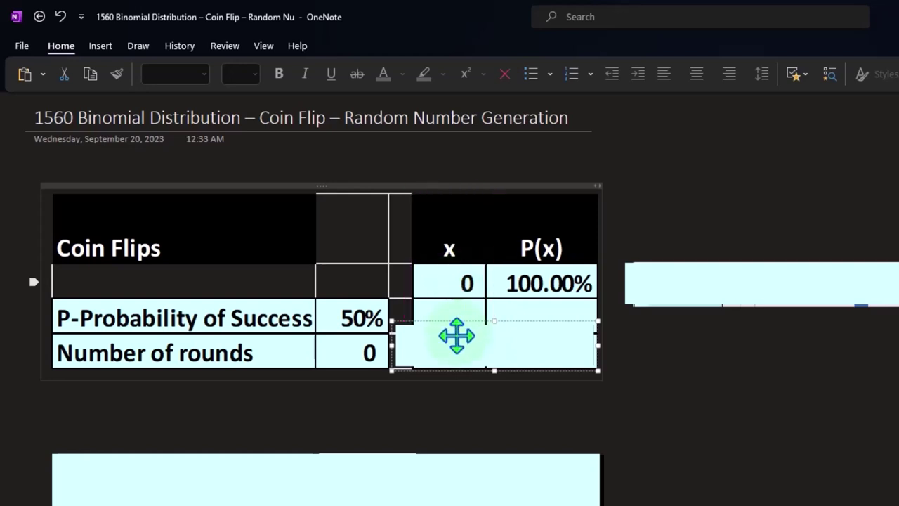
Delete the first table's remaining cover and shrink the second table's cover to show 50% and 1 round.
{"action": "key", "text": "Delete"}
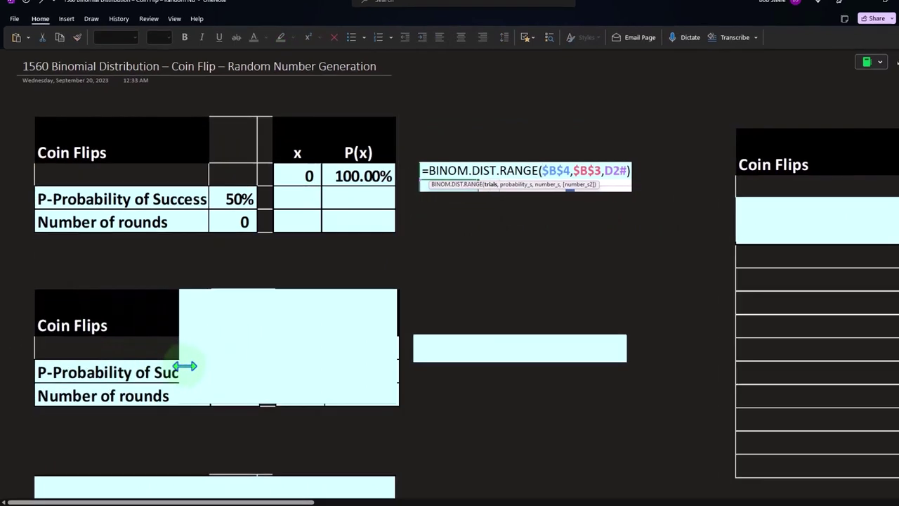
{"action": "left_click_drag", "start_coordinate": [186, 365], "coordinate": [262, 375]}
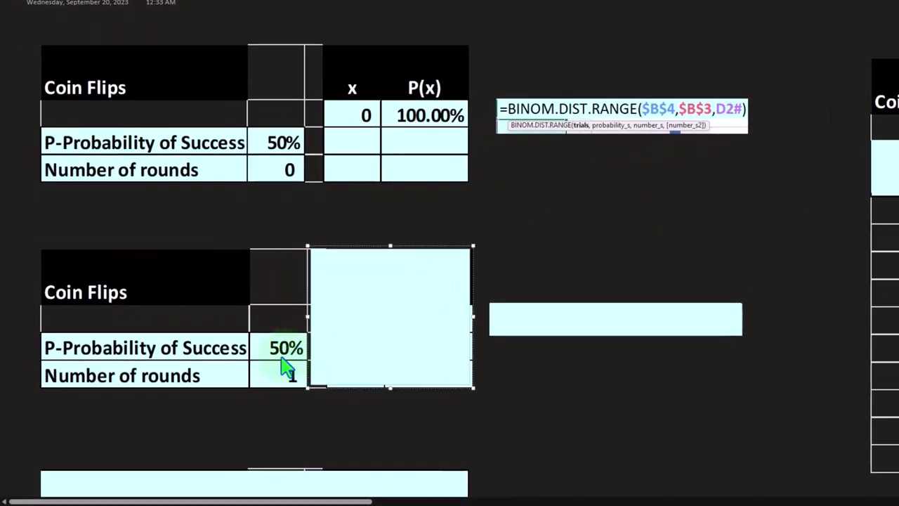
Scroll down to the second table's x values 0 and 1, each with P(x) 50.00%.
{"action": "scroll", "coordinate": [288, 368], "scroll_direction": "down", "scroll_amount": 2}
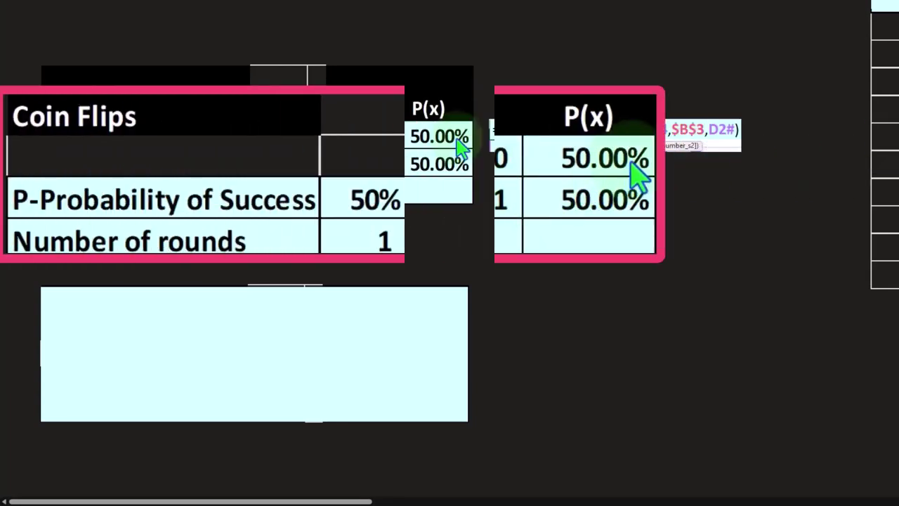
{"action": "scroll", "coordinate": [221, 190], "scroll_direction": "down", "scroll_amount": 3}
Remove the cover on the two-round table, revealing P(x) 25.00%, 50.00% and 25.00%.
{"action": "left_click", "coordinate": [168, 167]}
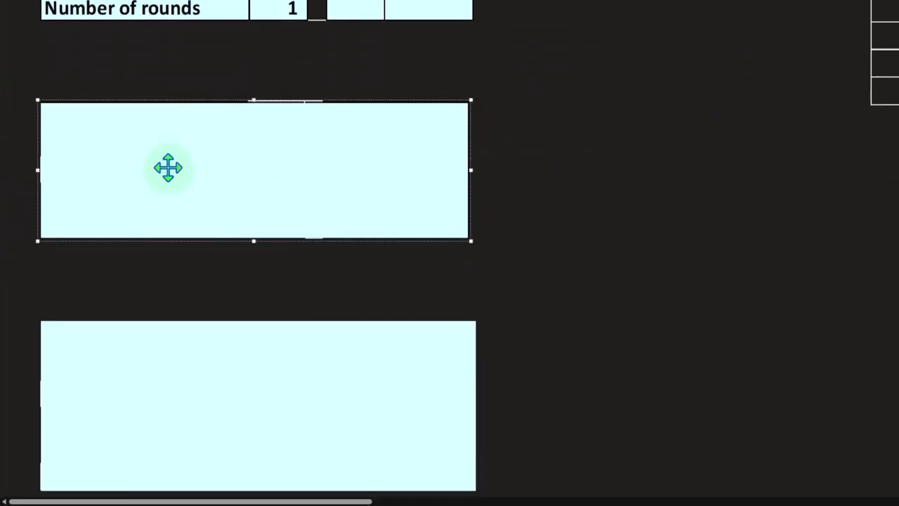
{"action": "key", "text": "Delete"}
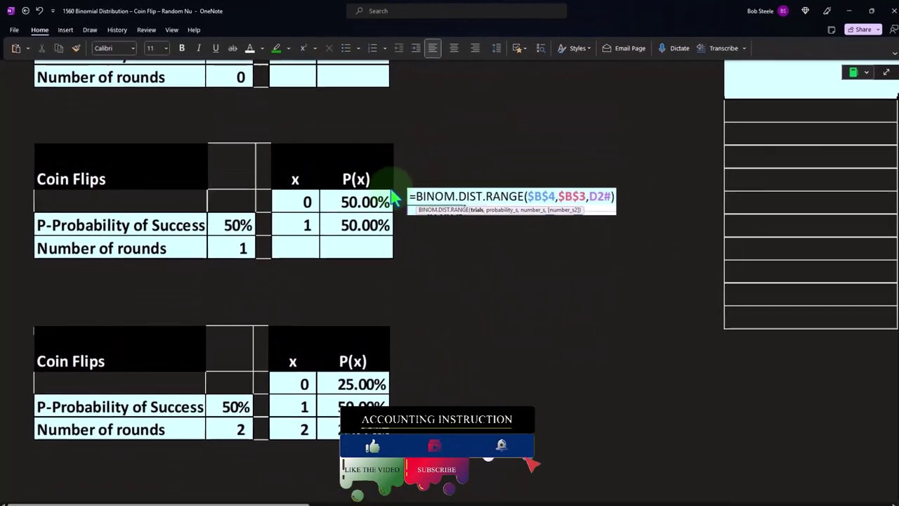
{"action": "scroll", "coordinate": [391, 192], "scroll_direction": "up", "scroll_amount": 3}
{"action": "scroll", "coordinate": [392, 191], "scroll_direction": "down", "scroll_amount": 8}
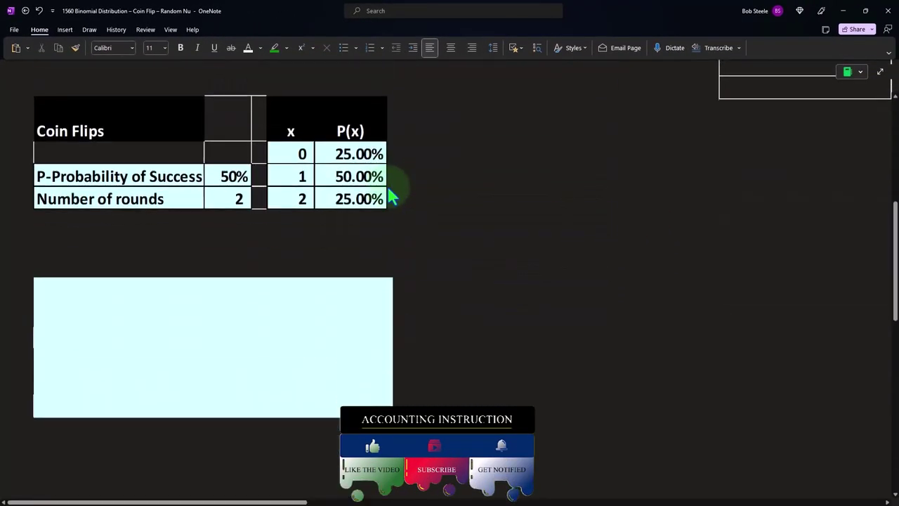
{"action": "left_click", "coordinate": [298, 221]}
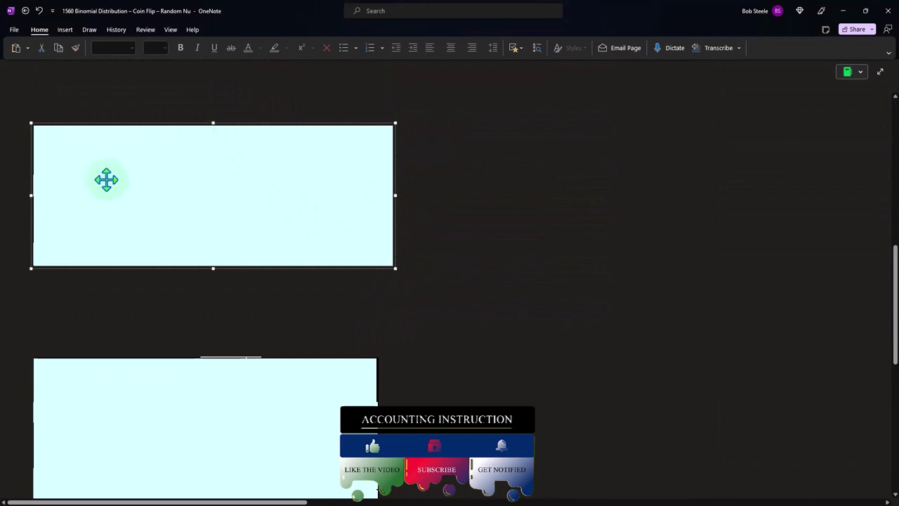
Uncover the three-round table and confirm on Calculator that 12.5 + 37.5 equals 50.
{"action": "key", "text": "ctrl+v"}
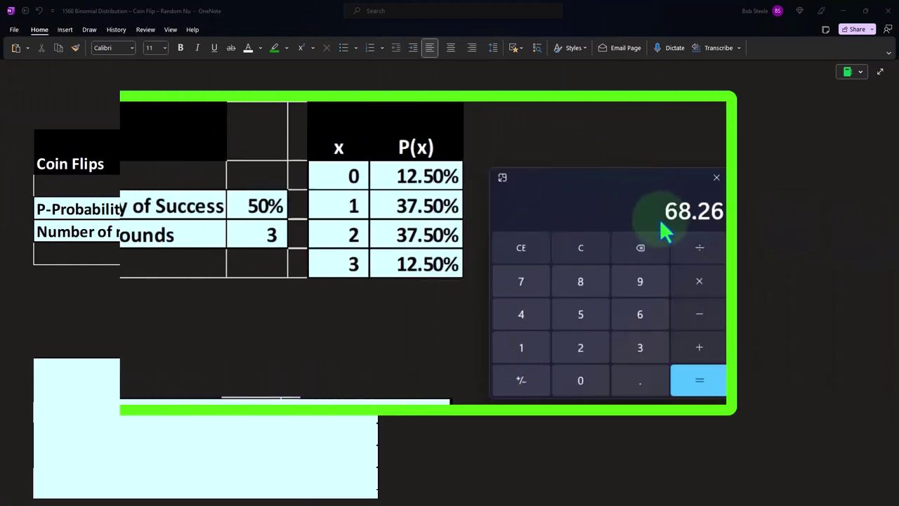
{"action": "left_click", "coordinate": [580, 247]}
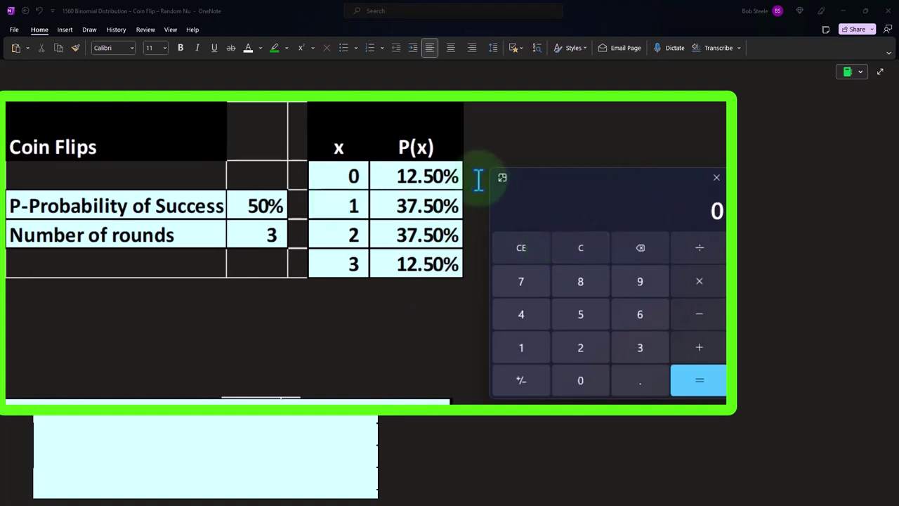
{"action": "type", "text": "12.5+37.5"}
{"action": "key", "text": "Return"}
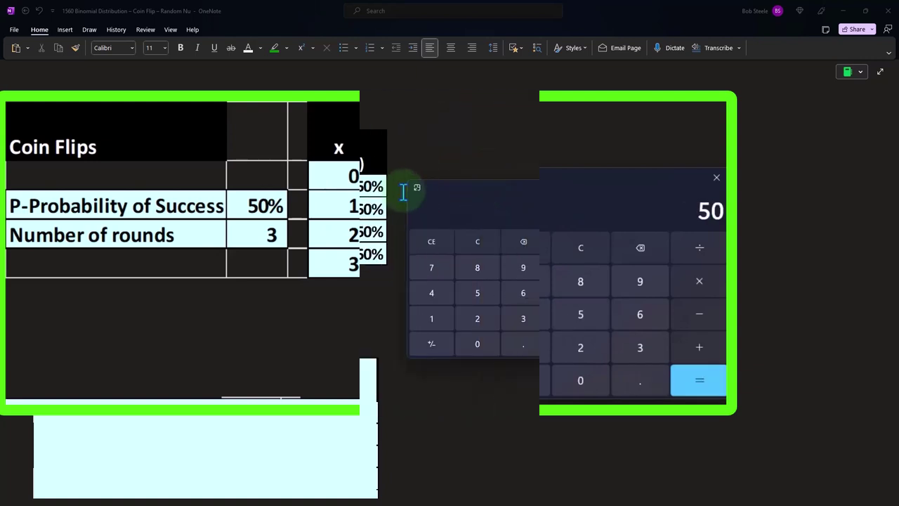
{"action": "left_click", "coordinate": [582, 187]}
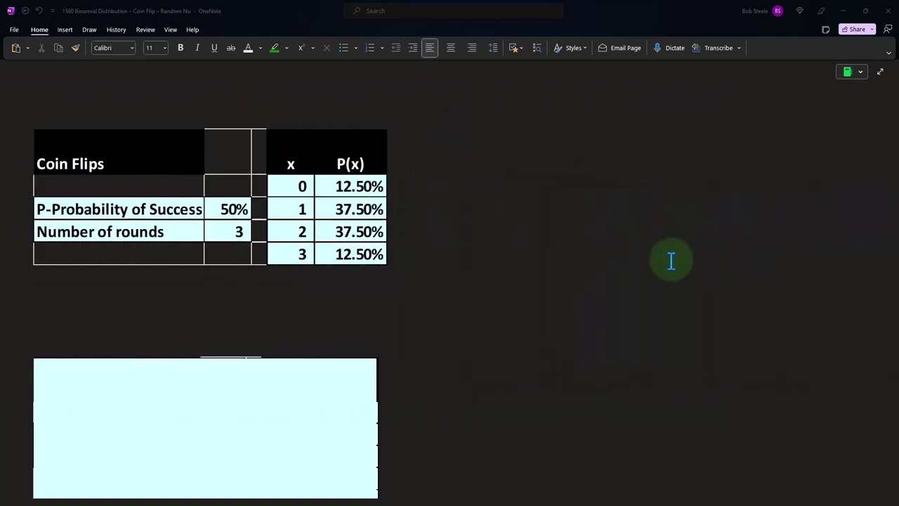
{"action": "scroll", "coordinate": [670, 259], "scroll_direction": "down", "scroll_amount": 2}
Uncover the four-round table showing P(x) 6.25%, 25%, 37.5%, 25% and 6.25%.
{"action": "left_click", "coordinate": [234, 298]}
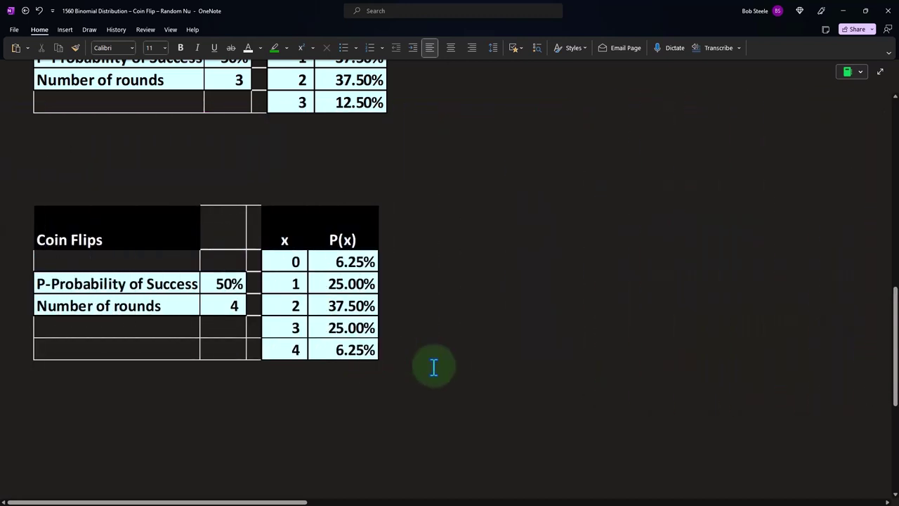
{"action": "scroll", "coordinate": [433, 367], "scroll_direction": "up", "scroll_amount": 10}
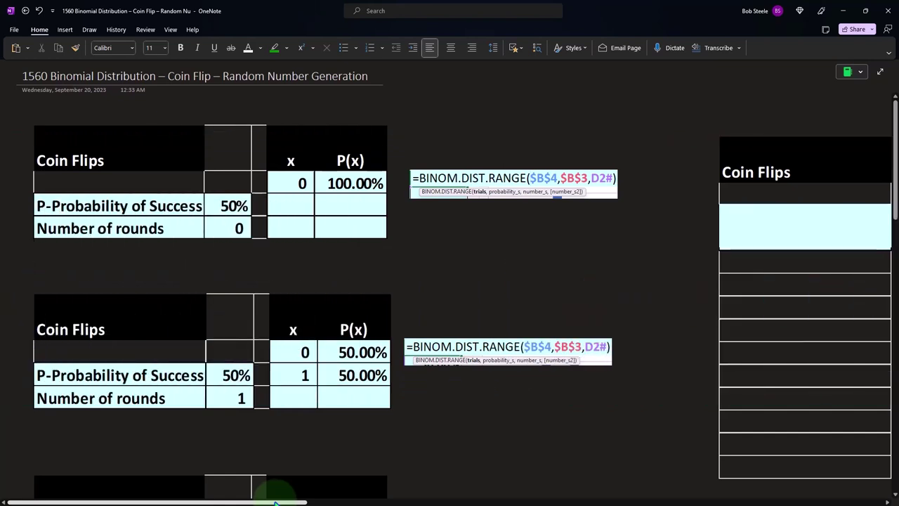
Scroll right to the next Coin Flips table, still hidden under a cyan cover.
{"action": "left_click_drag", "start_coordinate": [274, 502], "coordinate": [485, 502]}
Delete the cover to show 50% and 12 rounds, then paste the 0–12 x/P(x) table beside them.
{"action": "left_click", "coordinate": [261, 223]}
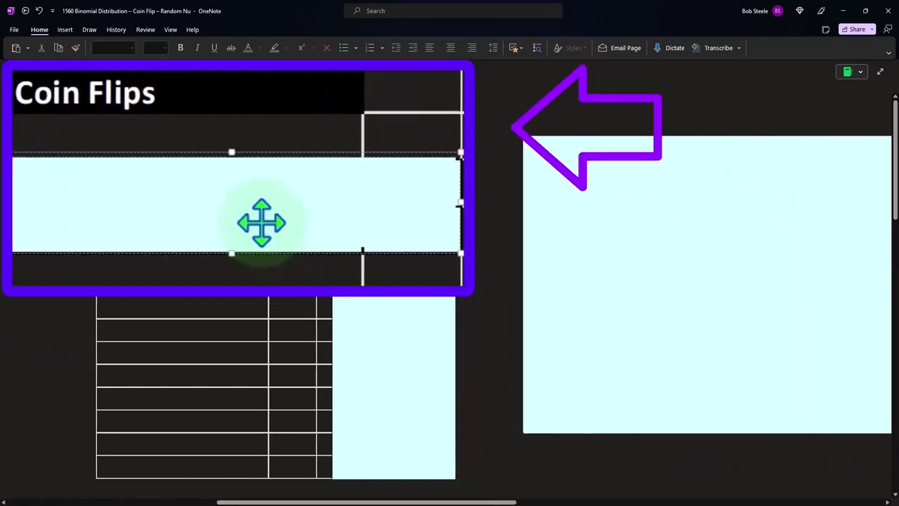
{"action": "key", "text": "Delete"}
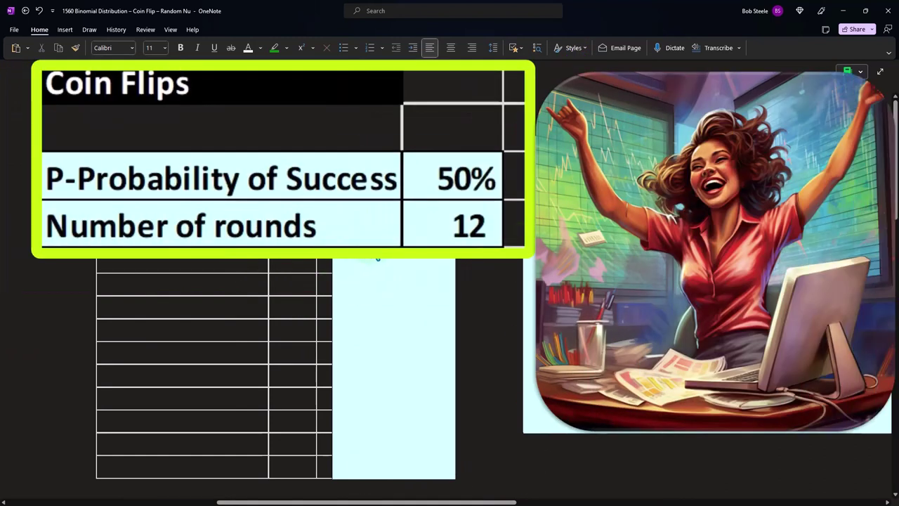
{"action": "left_click", "coordinate": [374, 251]}
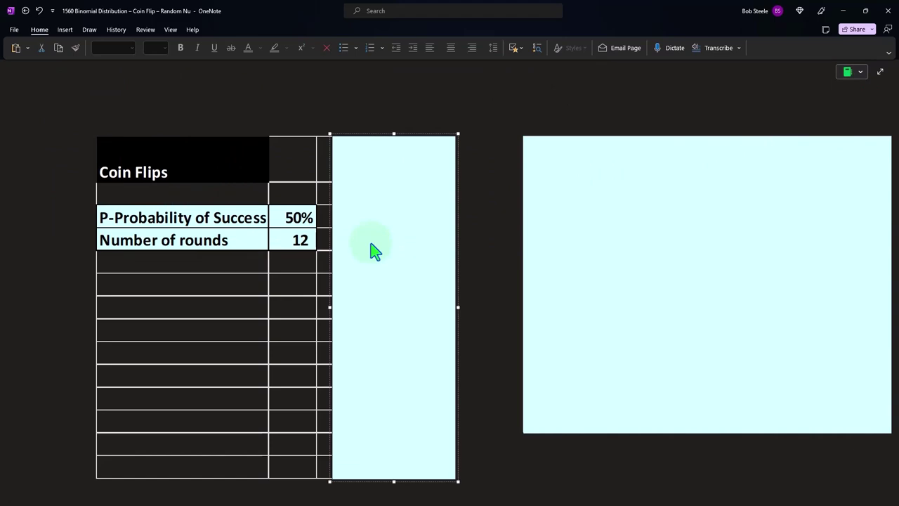
{"action": "type", "text": "x\tP(x) 0\t0.02% 1\t0.29% 2\t1.61% 3\t5.37% 4\t12.08% 5\t19.34% 6\t22.56% 7\t19.34% 8\t12.08% 9\t5.37% 10\t1.61% 11\t0.29% 12\t0.02%"}
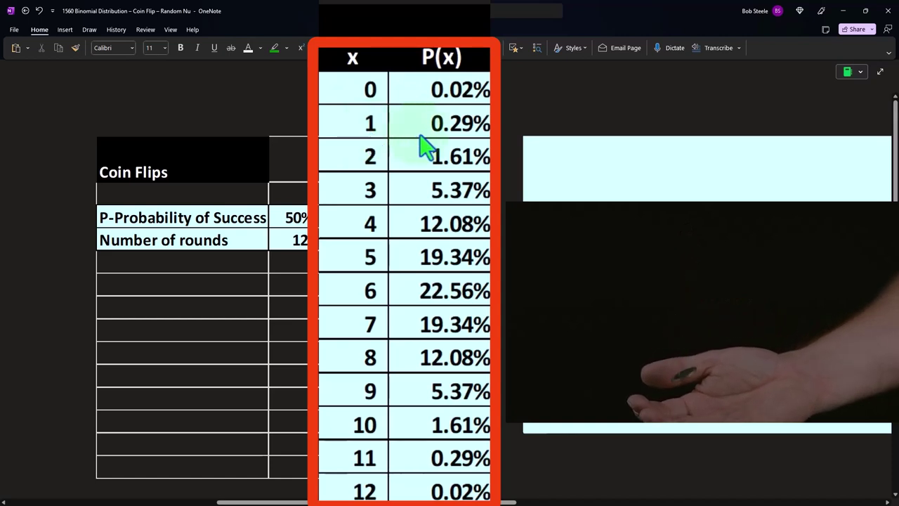
Display the P(x) bar chart for 0–12 heads, peaking at 22.56% for 6, beside its table.
{"action": "scroll", "coordinate": [401, 231], "scroll_direction": "down", "scroll_amount": 3}
{"action": "scroll", "coordinate": [401, 231], "scroll_direction": "up", "scroll_amount": 3}
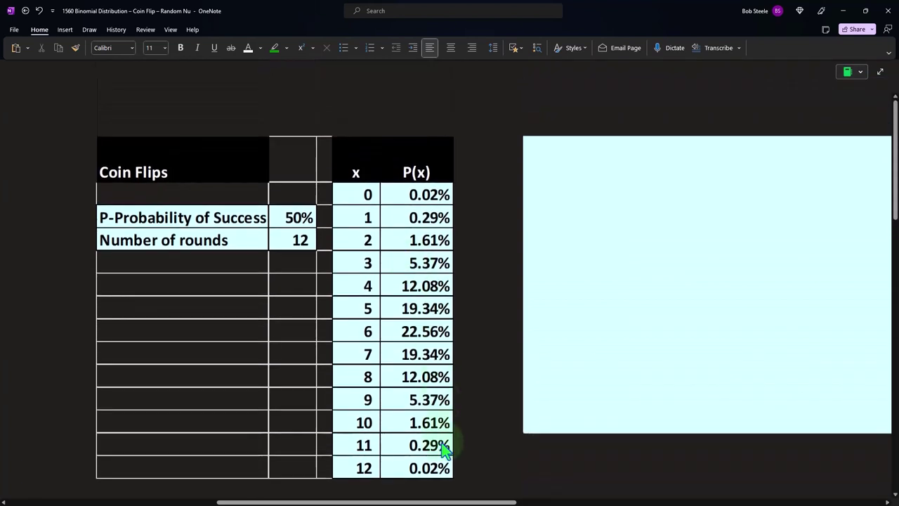
{"action": "left_click_drag", "start_coordinate": [442, 502], "coordinate": [462, 502]}
{"action": "left_click", "coordinate": [592, 241]}
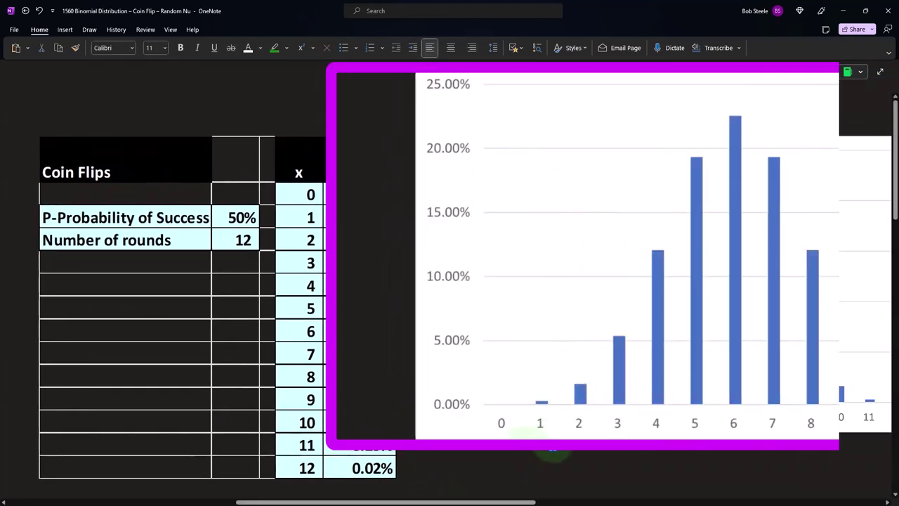
{"action": "left_click_drag", "start_coordinate": [520, 502], "coordinate": [565, 501]}
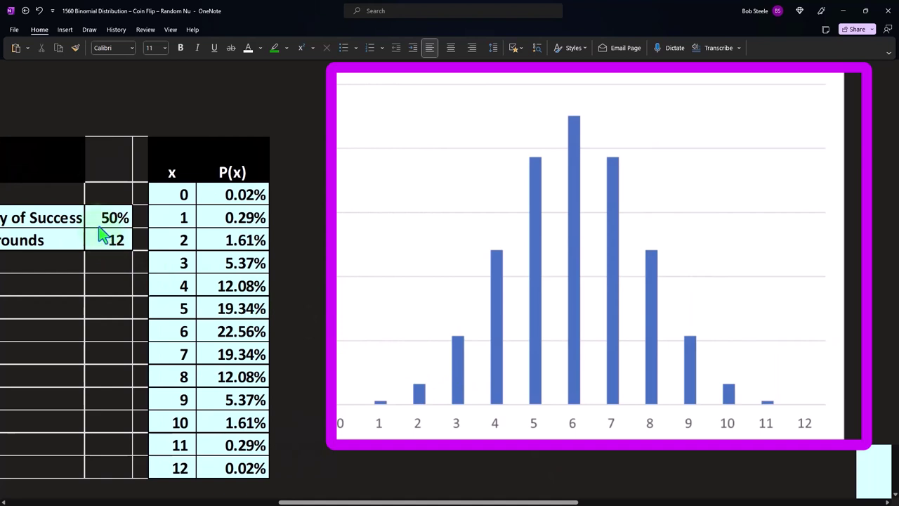
{"action": "scroll", "coordinate": [313, 498], "scroll_direction": "left", "scroll_amount": 2}
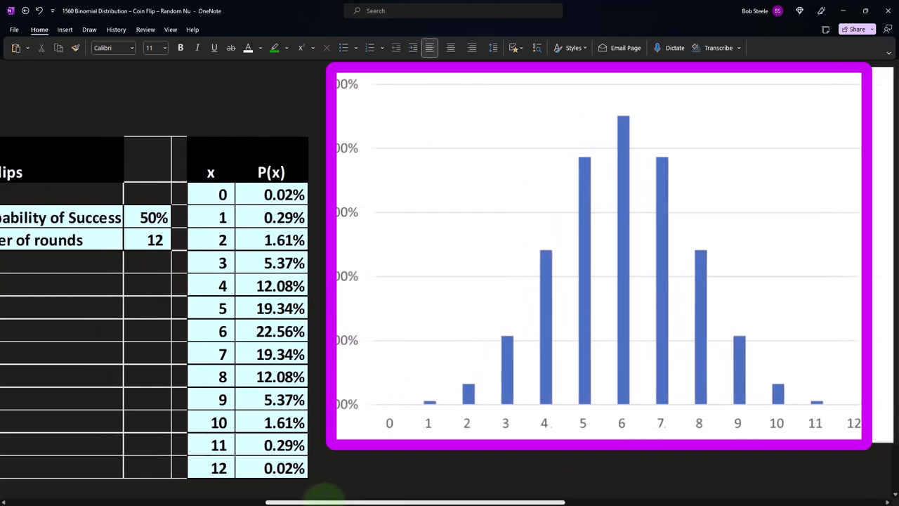
{"action": "scroll", "coordinate": [325, 493], "scroll_direction": "left", "scroll_amount": 1}
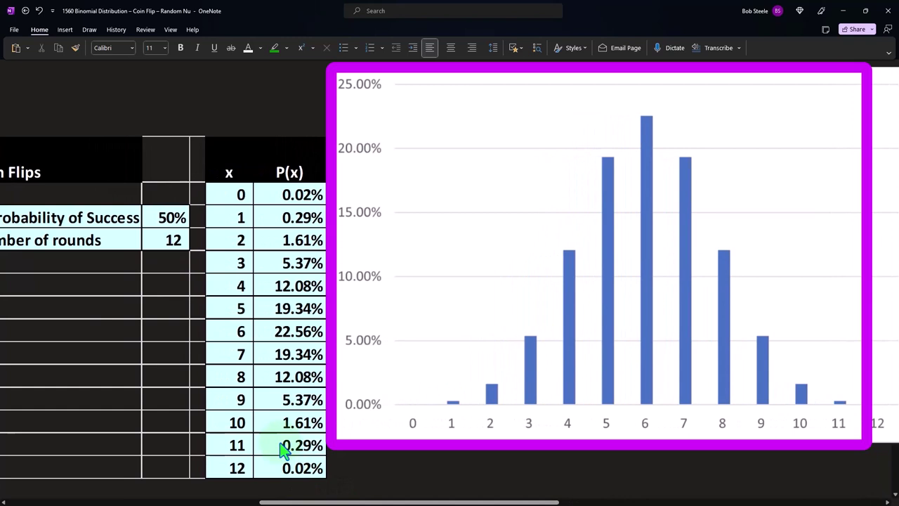
{"action": "scroll", "coordinate": [303, 407], "scroll_direction": "right", "scroll_amount": 2}
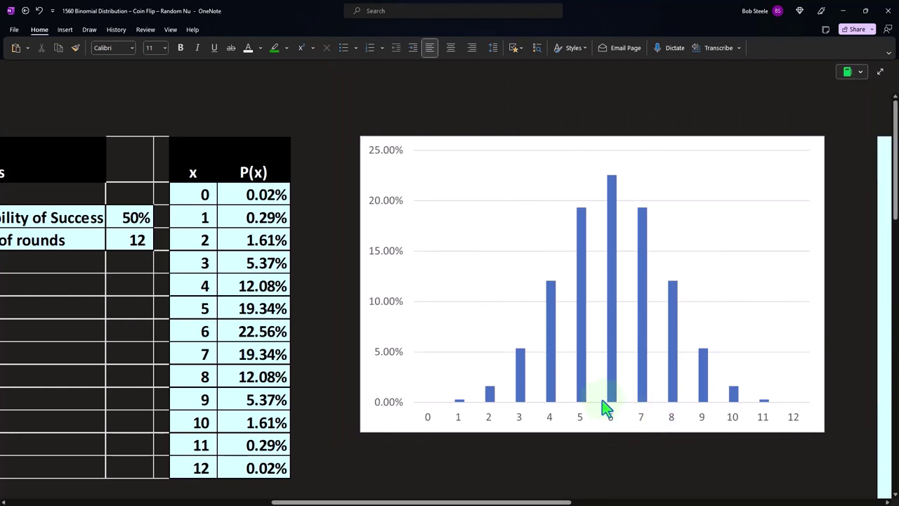
Uncover the line chart of the 0–12 head probabilities, peaking at 6, below the column chart.
{"action": "scroll", "coordinate": [602, 404], "scroll_direction": "down", "scroll_amount": 3}
{"action": "left_click", "coordinate": [510, 414]}
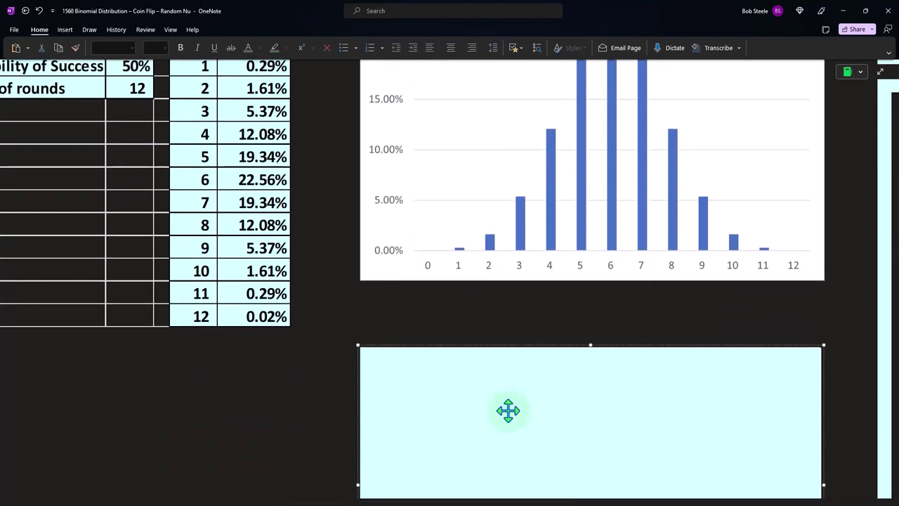
{"action": "scroll", "coordinate": [493, 400], "scroll_direction": "down", "scroll_amount": 3}
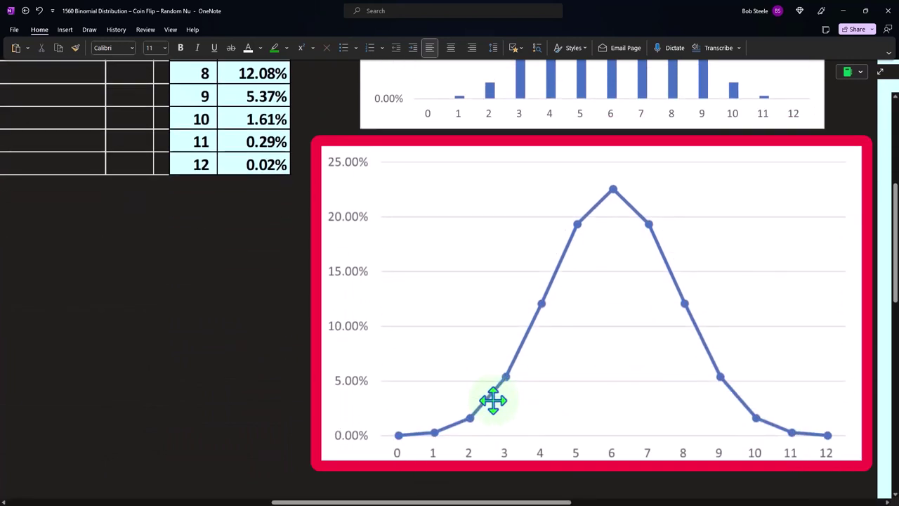
{"action": "scroll", "coordinate": [508, 411], "scroll_direction": "up", "scroll_amount": 1}
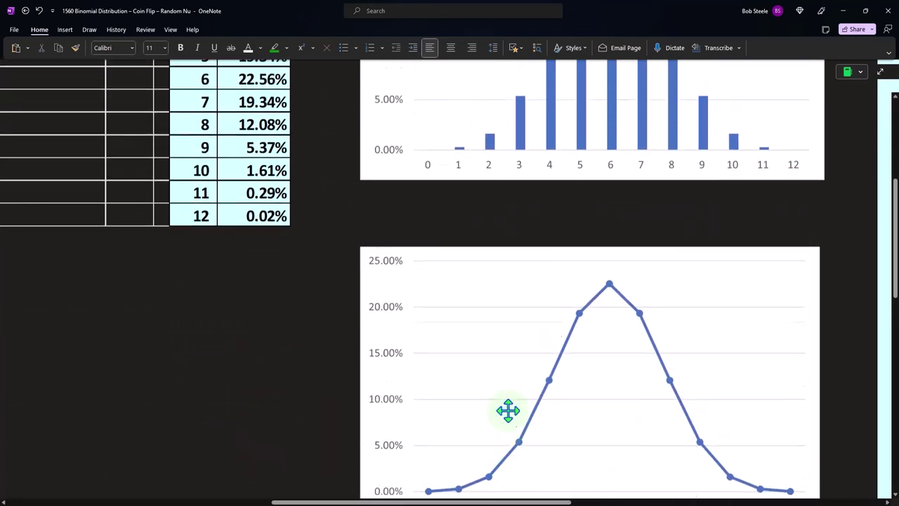
{"action": "scroll", "coordinate": [508, 411], "scroll_direction": "up", "scroll_amount": 3}
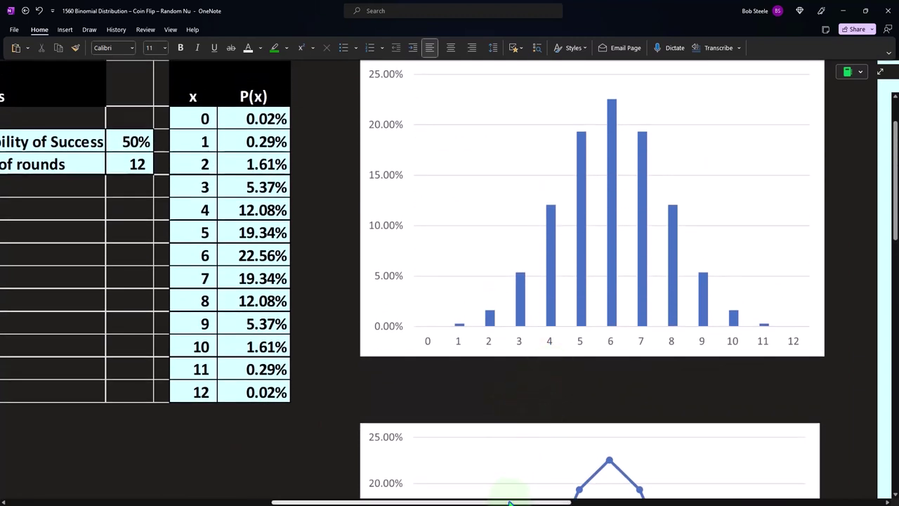
{"action": "left_click_drag", "start_coordinate": [509, 502], "coordinate": [688, 500]}
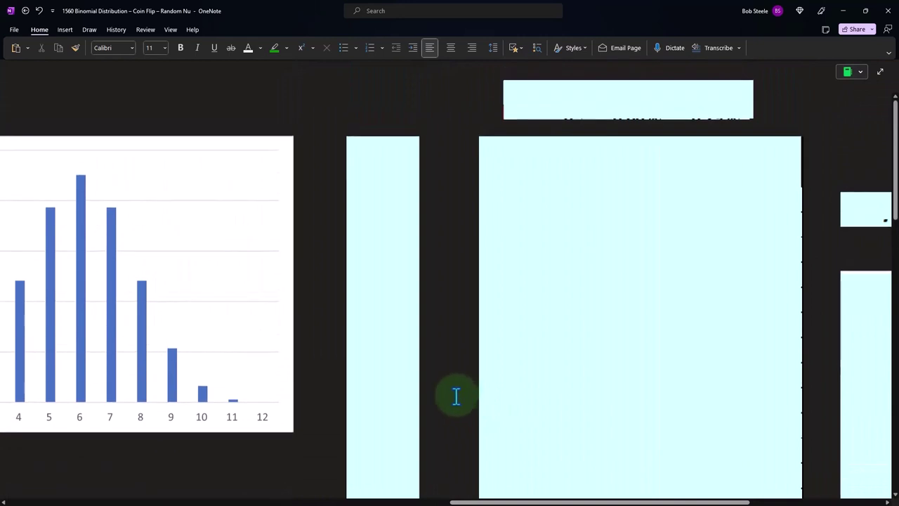
Show the simulated Outcomes column (5, 7, 7, 4, 4, 4, 9…) beside the probability charts.
{"action": "left_click_drag", "start_coordinate": [482, 499], "coordinate": [526, 500]}
{"action": "left_click", "coordinate": [239, 203]}
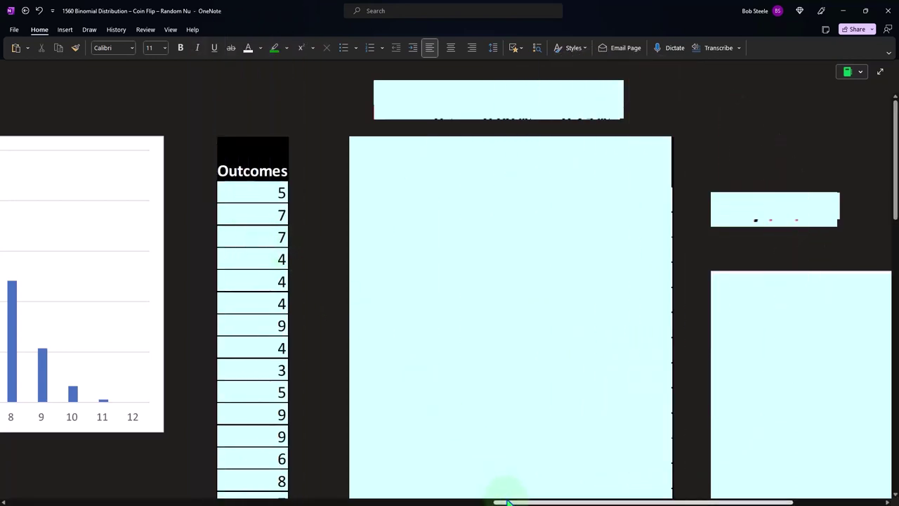
{"action": "left_click_drag", "start_coordinate": [506, 502], "coordinate": [250, 476]}
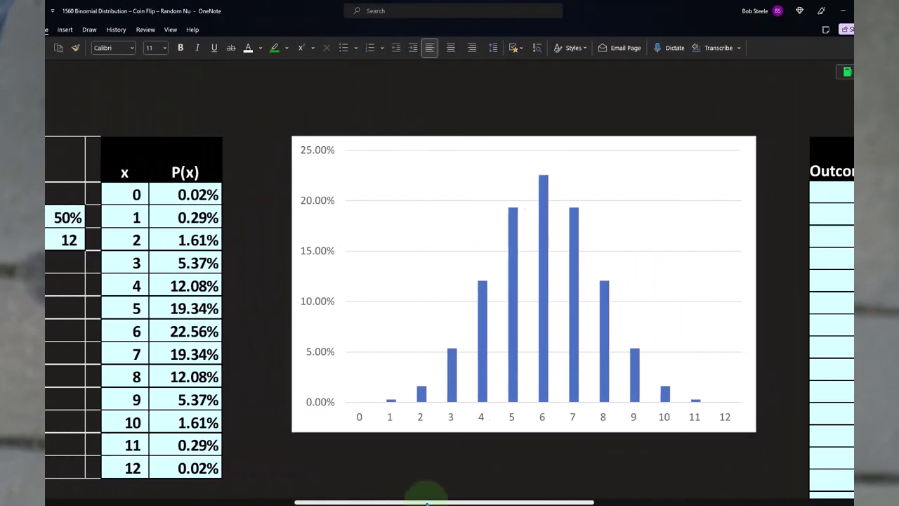
{"action": "left_click_drag", "start_coordinate": [426, 502], "coordinate": [546, 502]}
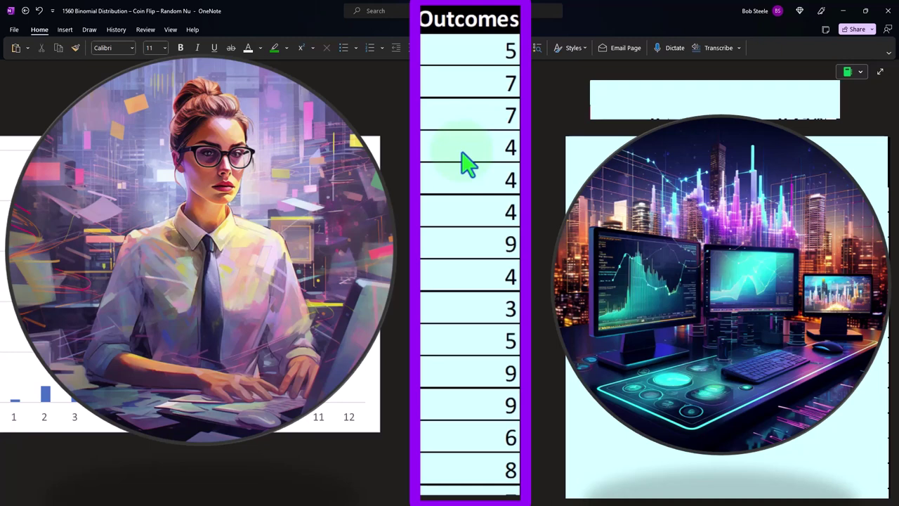
{"action": "scroll", "coordinate": [469, 164], "scroll_direction": "down", "scroll_amount": 2}
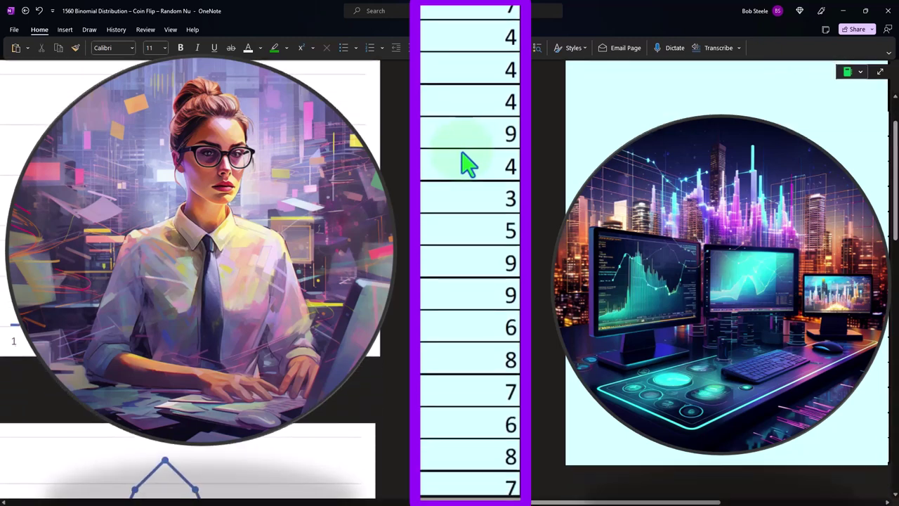
{"action": "scroll", "coordinate": [469, 164], "scroll_direction": "up", "scroll_amount": 2}
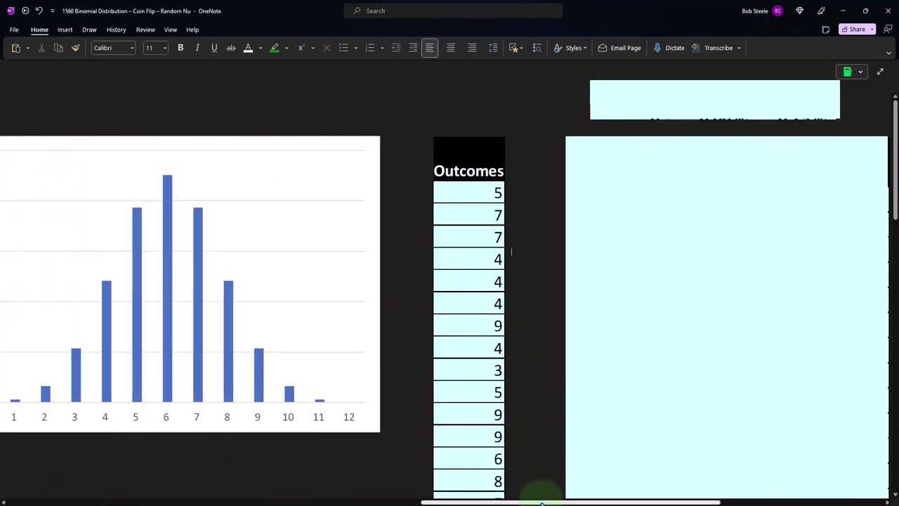
{"action": "left_click_drag", "start_coordinate": [539, 503], "coordinate": [621, 502]}
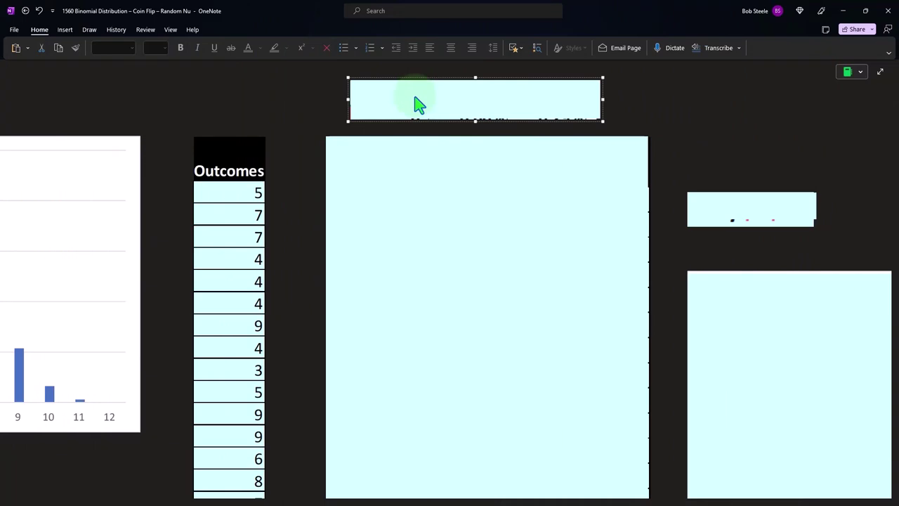
Show the Frequency table using =FREQUENCY(P2:P1001,R2:R13), peaking at 237 for 6 and totalling 1,000.
{"action": "left_click", "coordinate": [412, 234]}
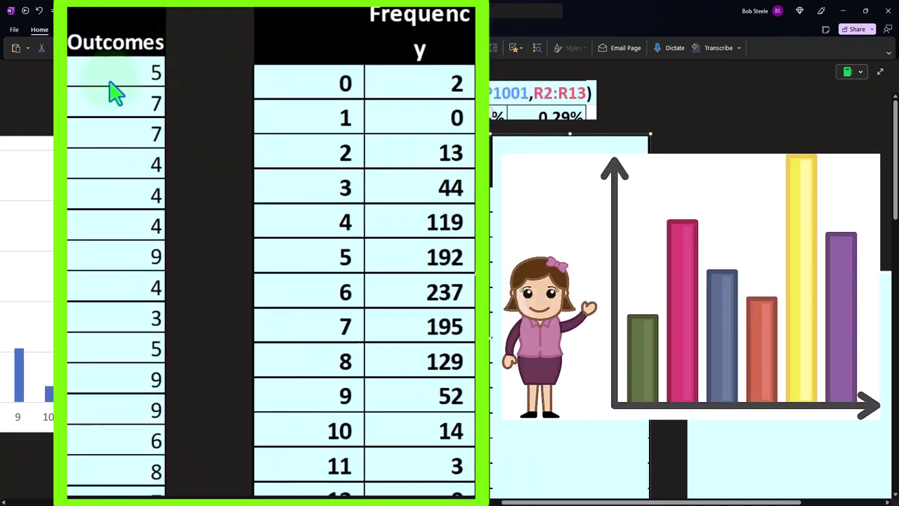
{"action": "scroll", "coordinate": [112, 91], "scroll_direction": "down", "scroll_amount": 5}
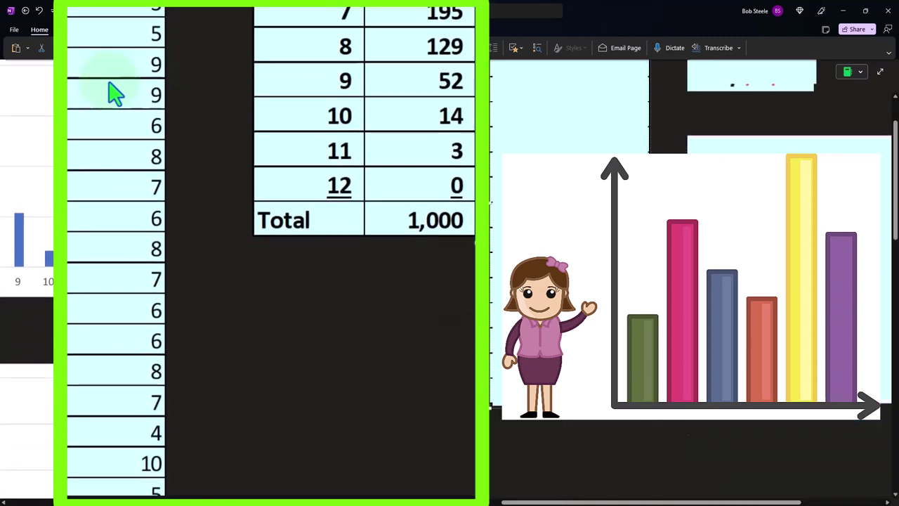
{"action": "scroll", "coordinate": [420, 242], "scroll_direction": "up", "scroll_amount": 5}
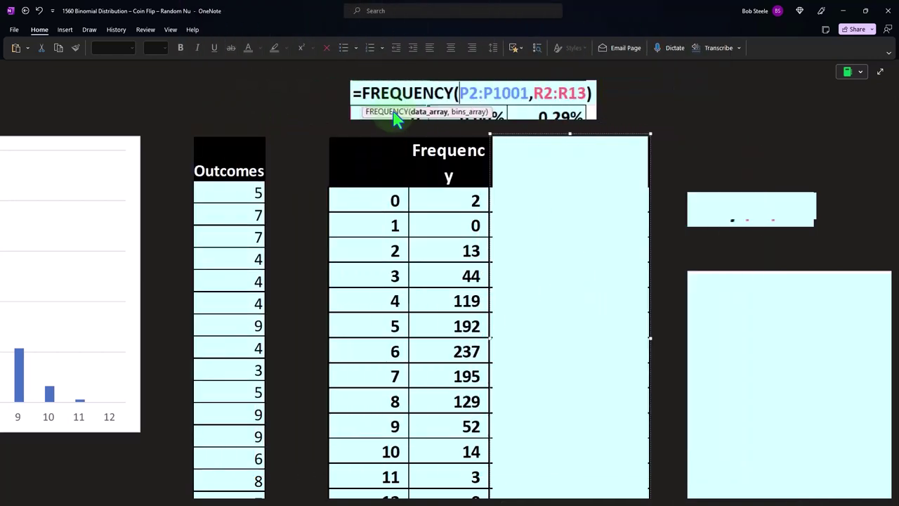
Widen the % of Total column so full percentages like 23.70% for 6 show.
{"action": "scroll", "coordinate": [395, 118], "scroll_direction": "down", "scroll_amount": 4}
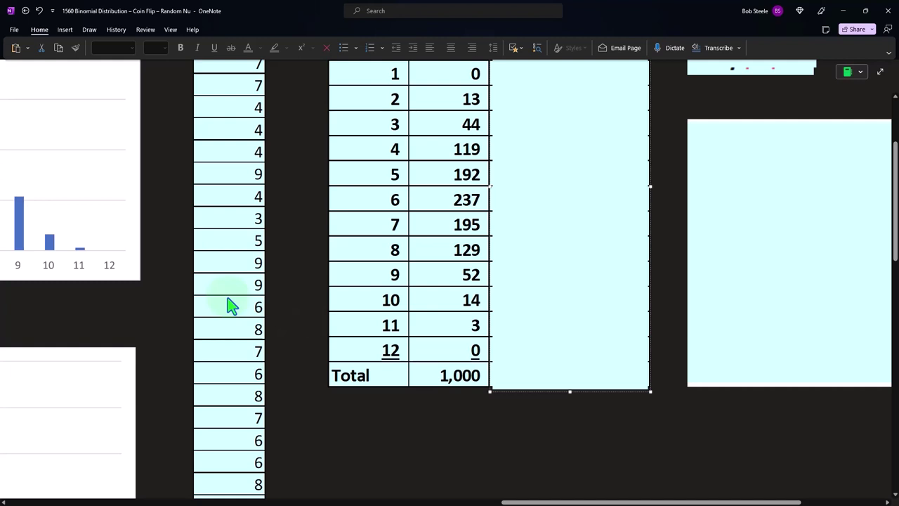
{"action": "scroll", "coordinate": [232, 306], "scroll_direction": "up", "scroll_amount": 3}
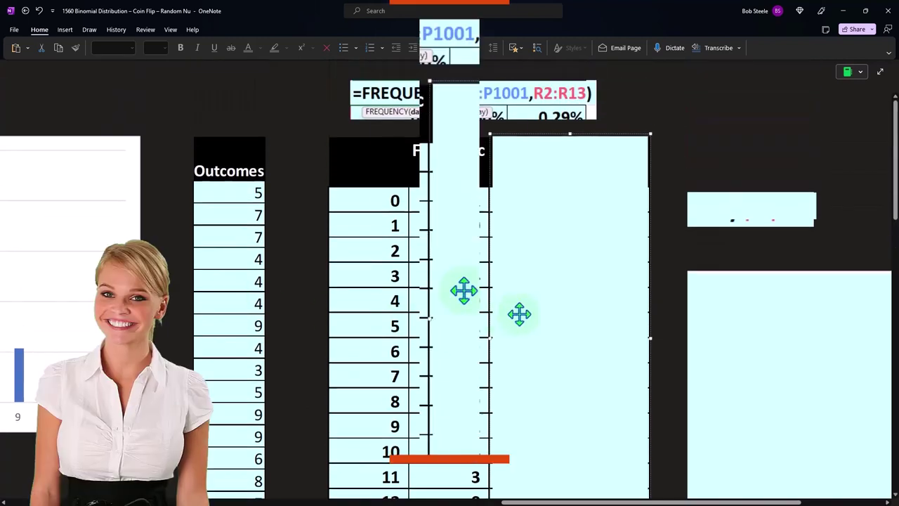
{"action": "left_click_drag", "start_coordinate": [487, 320], "coordinate": [526, 321]}
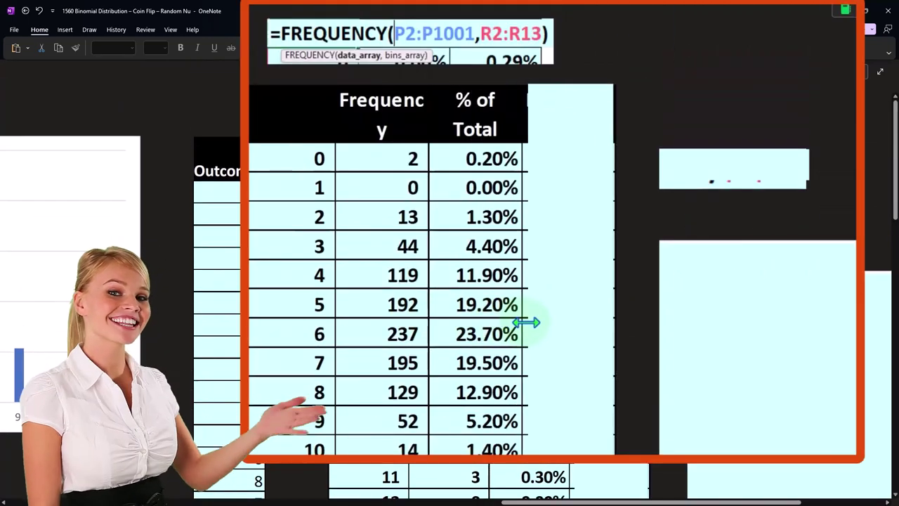
Check in Calculator that 119 divided by 1,000 gives 0.119, matching 11.90%, then close it.
{"action": "key", "text": "alt+Tab"}
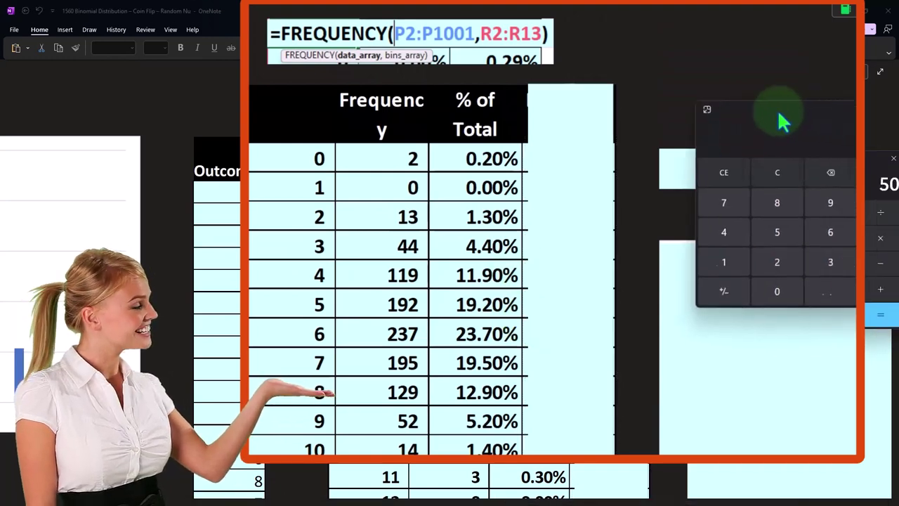
{"action": "scroll", "coordinate": [513, 217], "scroll_direction": "down", "scroll_amount": 1}
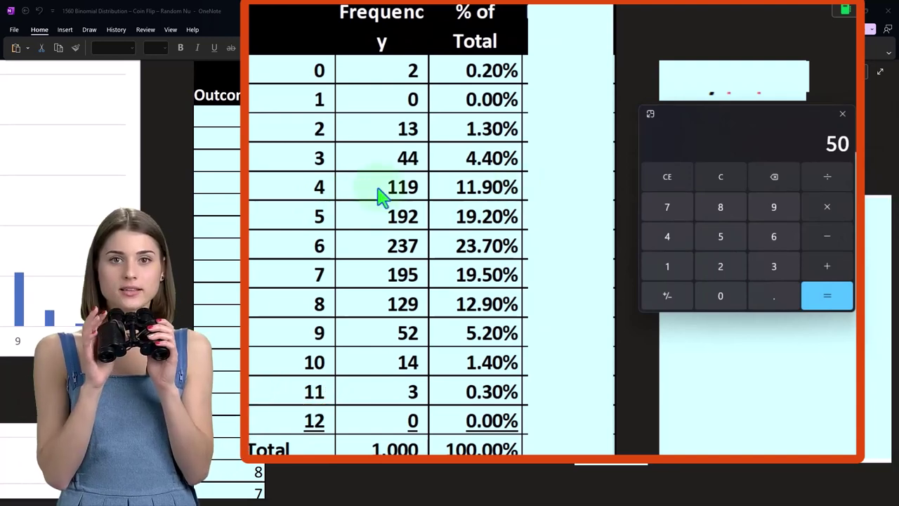
{"action": "left_click", "coordinate": [709, 181]}
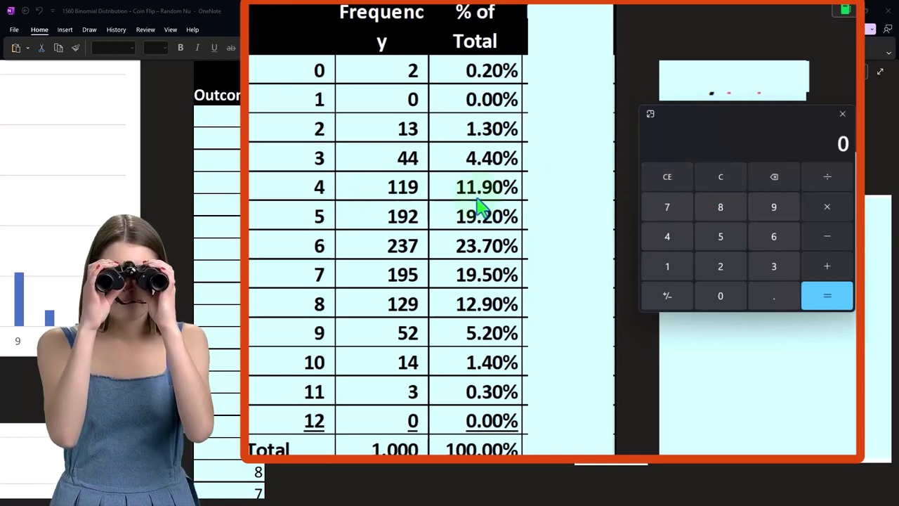
{"action": "type", "text": "119"}
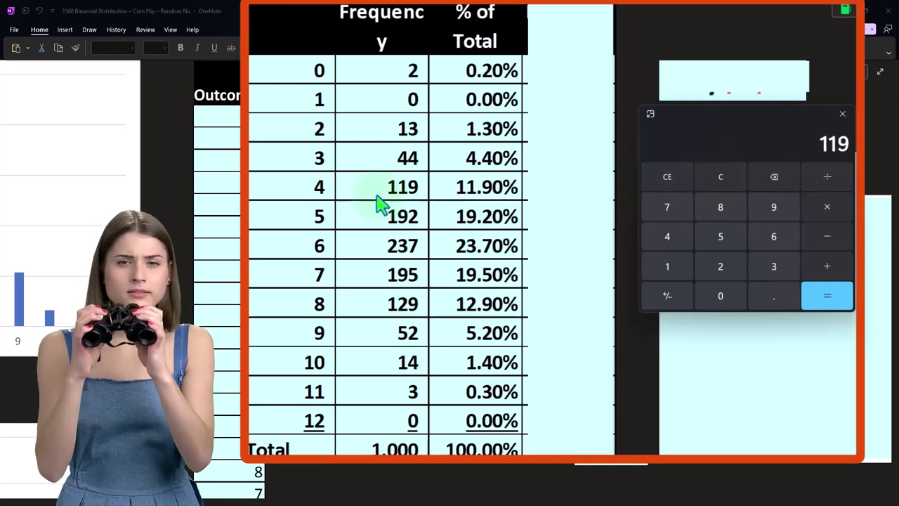
{"action": "type", "text": "/100"}
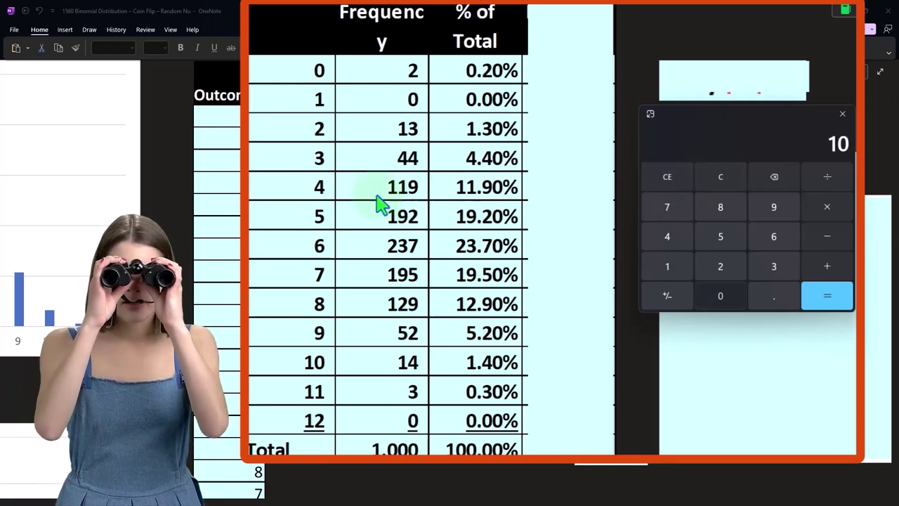
{"action": "key", "text": "Return"}
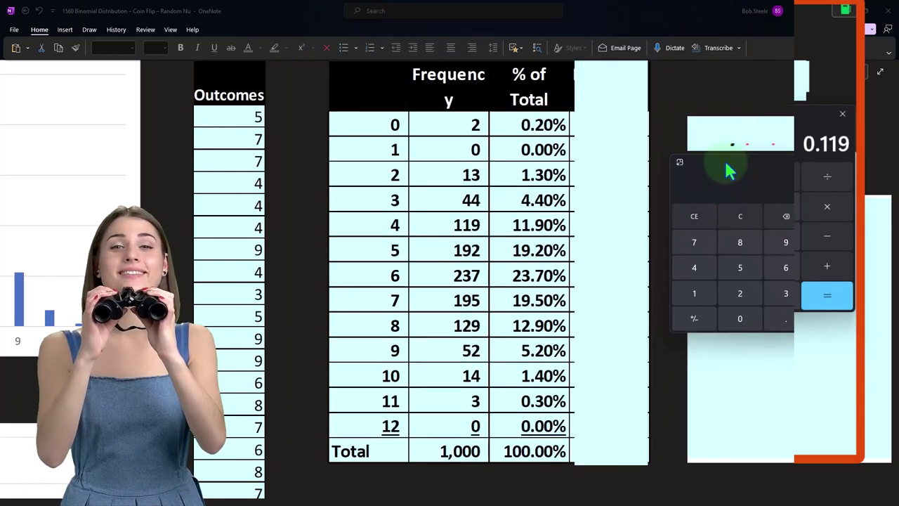
{"action": "key", "text": "alt+F4"}
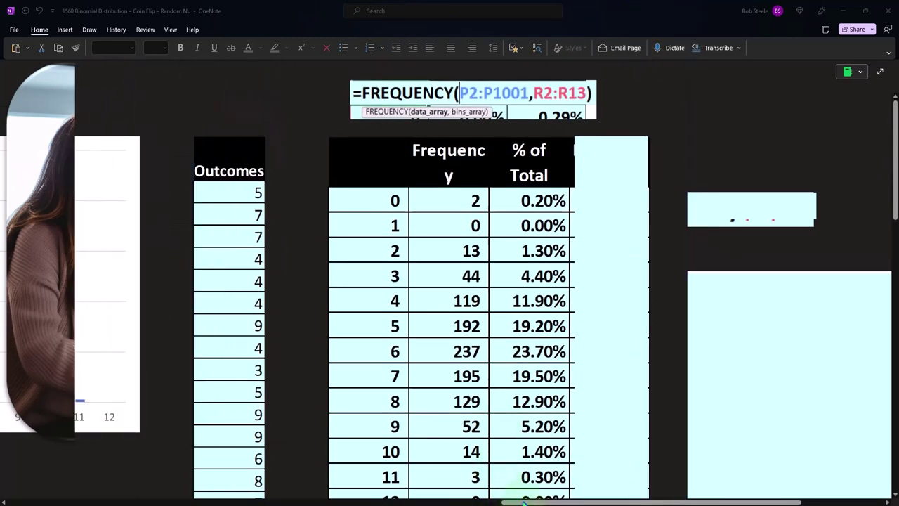
Back at the P(x) table, compute 1000 × 0.193 in Calculator for about 193 expected fives.
{"action": "left_click_drag", "start_coordinate": [512, 502], "coordinate": [201, 502]}
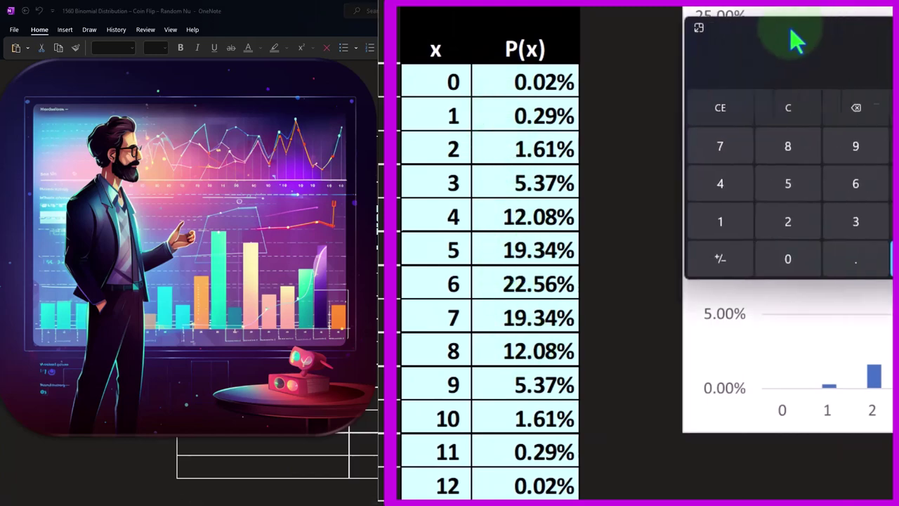
{"action": "left_click_drag", "start_coordinate": [793, 40], "coordinate": [743, 50]}
{"action": "left_click", "coordinate": [733, 121]}
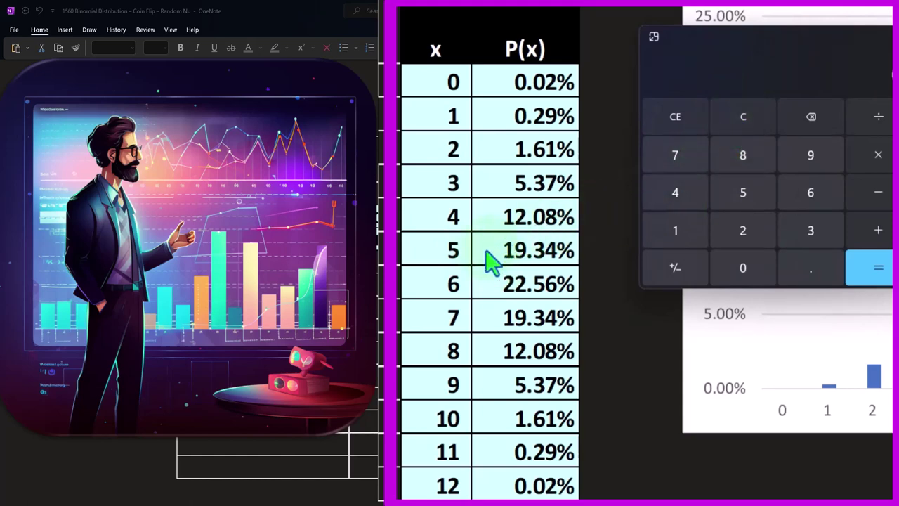
{"action": "type", "text": "1000"}
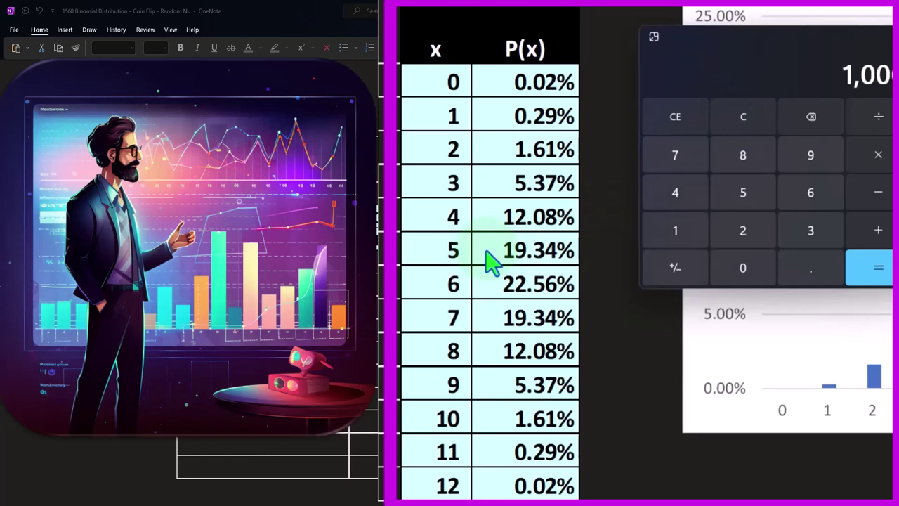
{"action": "type", "text": ".1"}
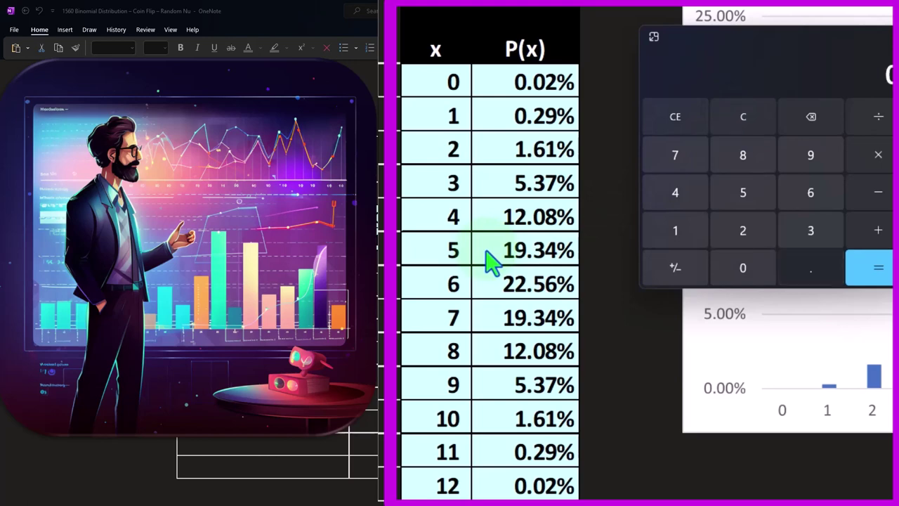
{"action": "type", "text": "93"}
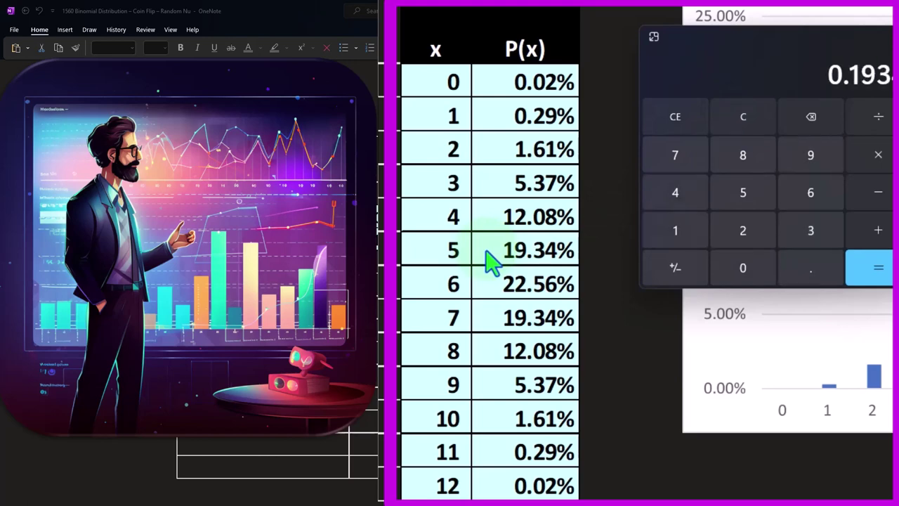
{"action": "key", "text": "Return"}
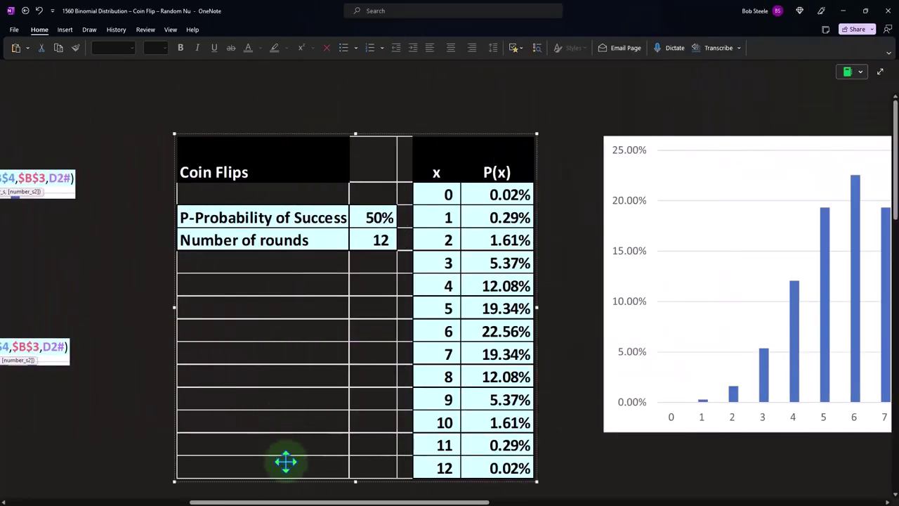
Reveal the Difference column versus P(x), from -1.14% for 6 to 0.97% for 3, totalling 0.00%.
{"action": "left_click_drag", "start_coordinate": [290, 501], "coordinate": [583, 503]}
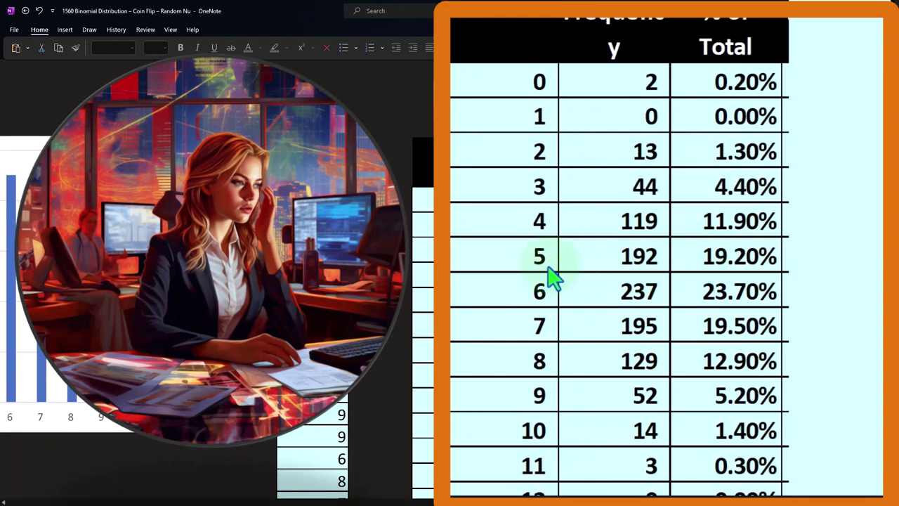
{"action": "left_click", "coordinate": [840, 123]}
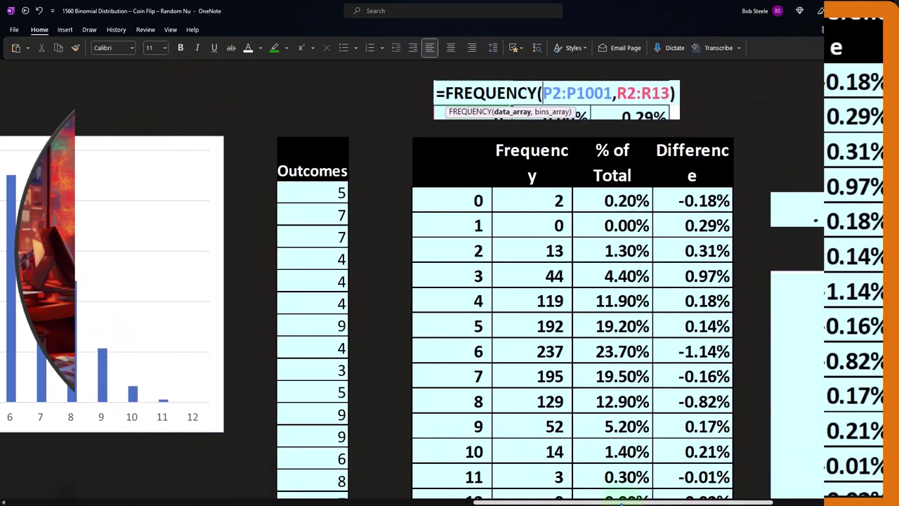
{"action": "scroll", "coordinate": [472, 485], "scroll_direction": "left", "scroll_amount": 5}
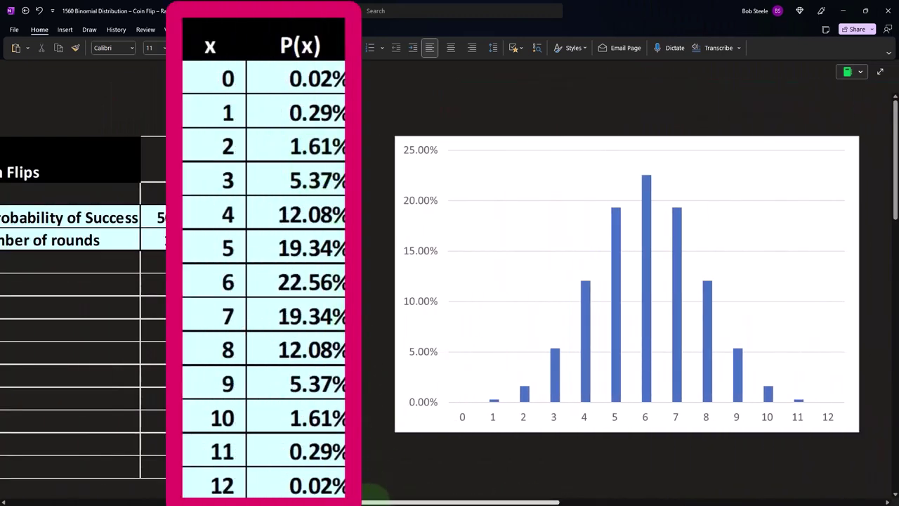
{"action": "scroll", "coordinate": [376, 495], "scroll_direction": "right", "scroll_amount": 6}
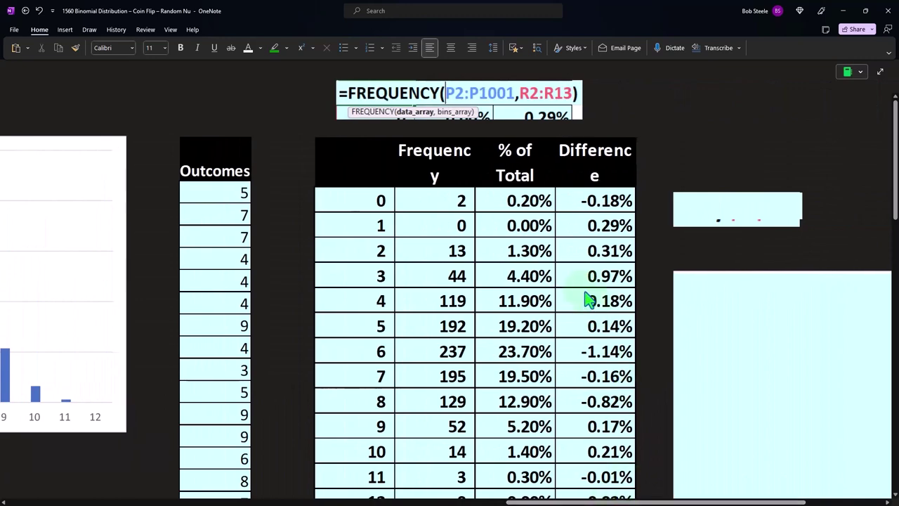
{"action": "scroll", "coordinate": [602, 203], "scroll_direction": "down", "scroll_amount": 2}
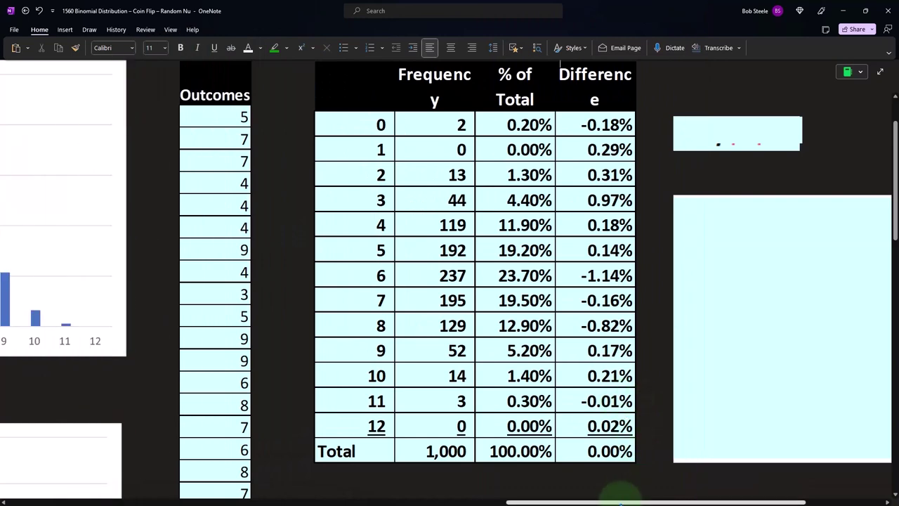
Show the =S2/$S$15 formula and the line chart overlaying simulated % of Total on P(x).
{"action": "left_click_drag", "start_coordinate": [620, 502], "coordinate": [681, 502]}
{"action": "left_click", "coordinate": [562, 139]}
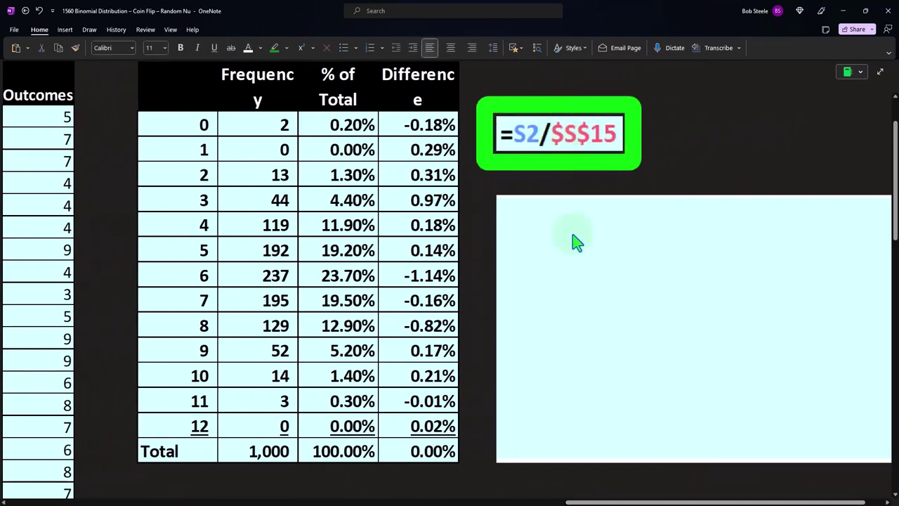
{"action": "left_click", "coordinate": [617, 365]}
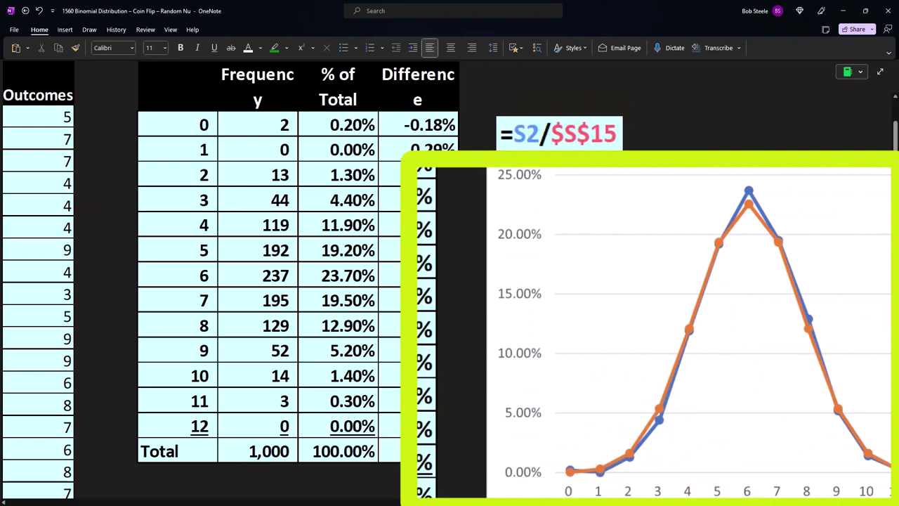
{"action": "scroll", "coordinate": [446, 281], "scroll_direction": "right", "scroll_amount": 2}
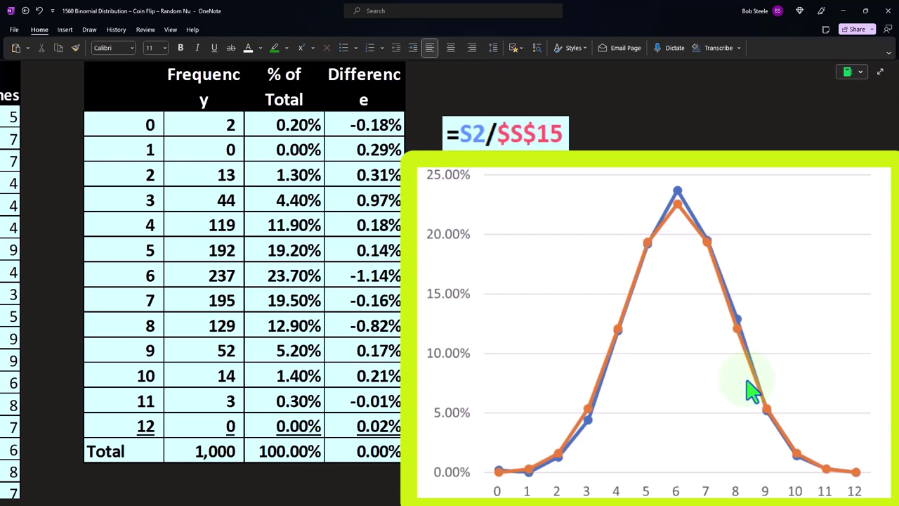
{"action": "scroll", "coordinate": [859, 387], "scroll_direction": "down", "scroll_amount": 2}
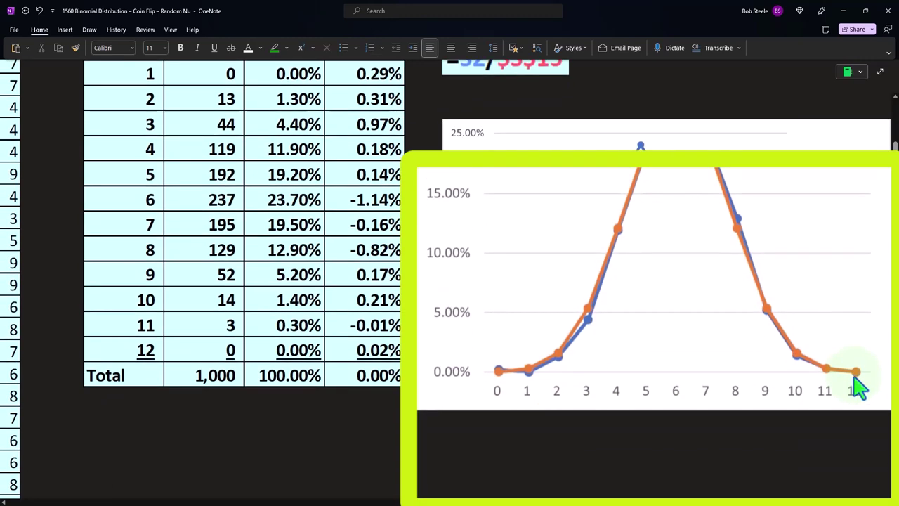
{"action": "scroll", "coordinate": [858, 387], "scroll_direction": "up", "scroll_amount": 2}
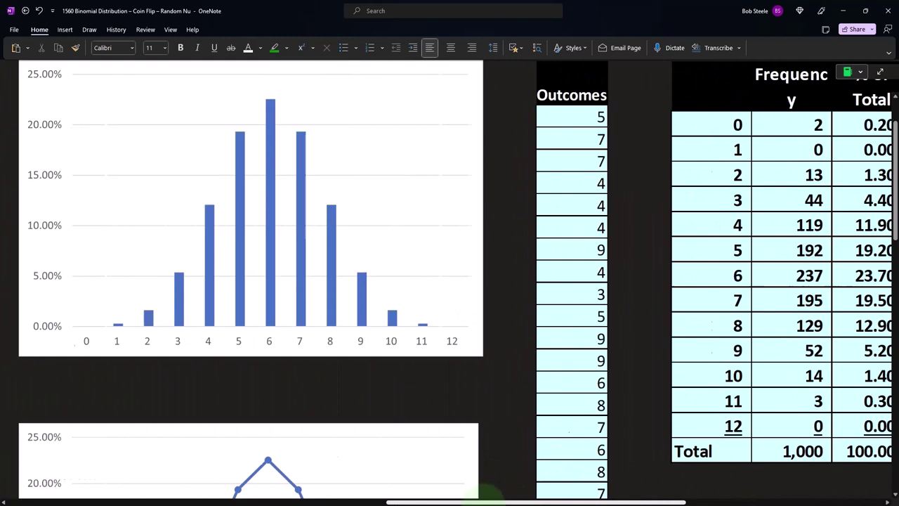
{"action": "left_click_drag", "start_coordinate": [484, 502], "coordinate": [331, 502]}
{"action": "scroll", "coordinate": [430, 223], "scroll_direction": "up", "scroll_amount": 1}
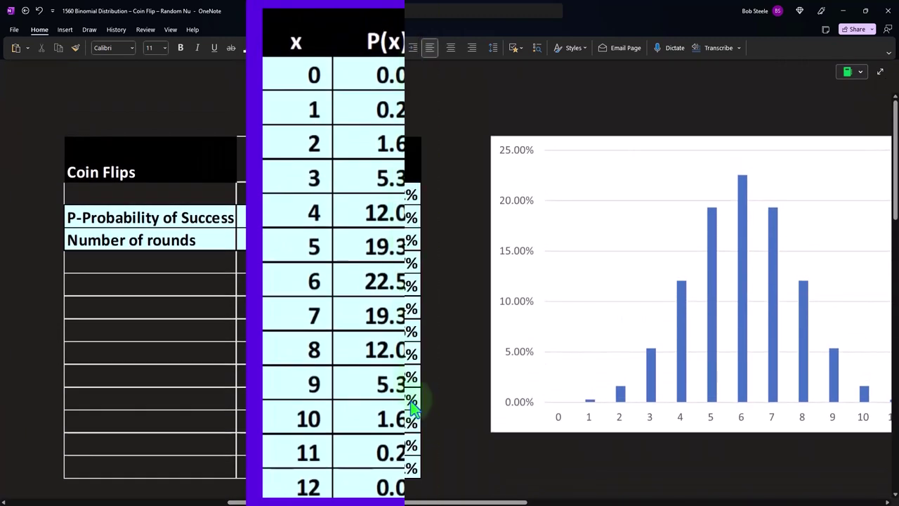
{"action": "left_click_drag", "start_coordinate": [421, 501], "coordinate": [770, 502]}
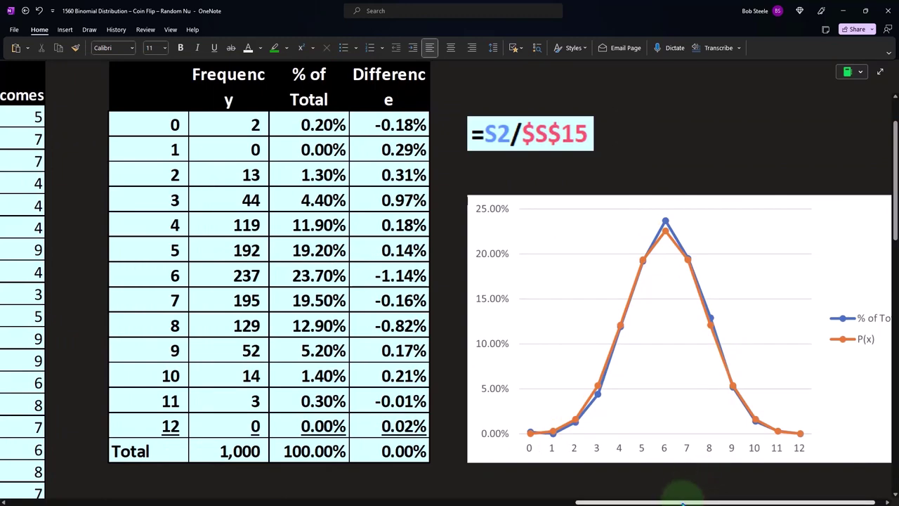
{"action": "left_click_drag", "start_coordinate": [681, 503], "coordinate": [596, 503]}
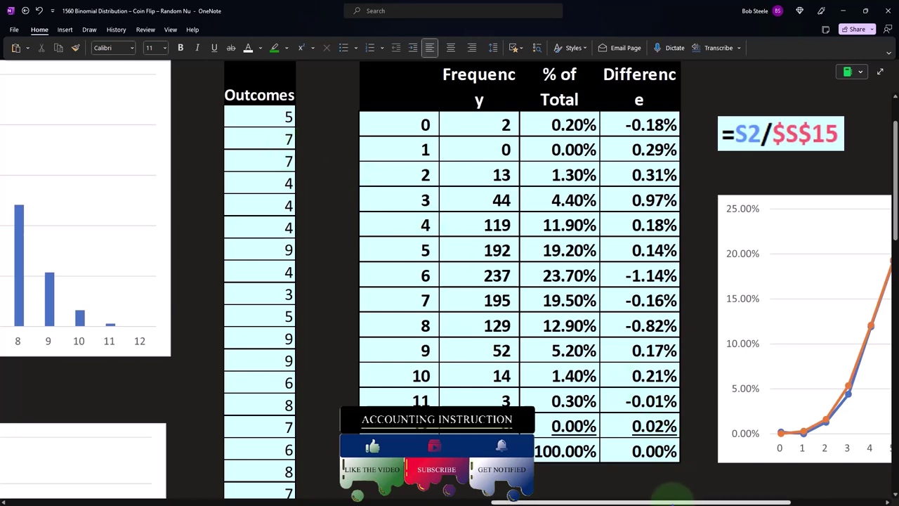
{"action": "scroll", "coordinate": [667, 492], "scroll_direction": "right", "scroll_amount": 3}
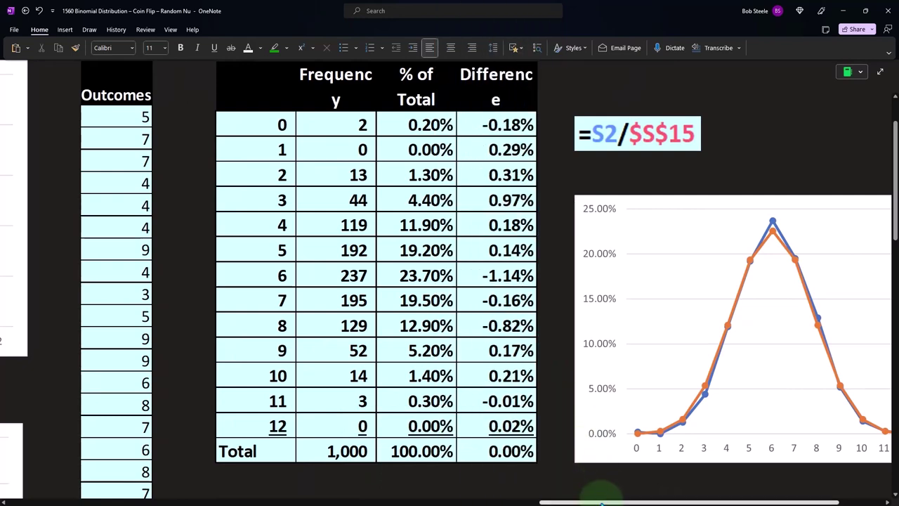
{"action": "scroll", "coordinate": [610, 502], "scroll_direction": "right", "scroll_amount": 2}
{"action": "scroll", "coordinate": [609, 501], "scroll_direction": "right", "scroll_amount": 4}
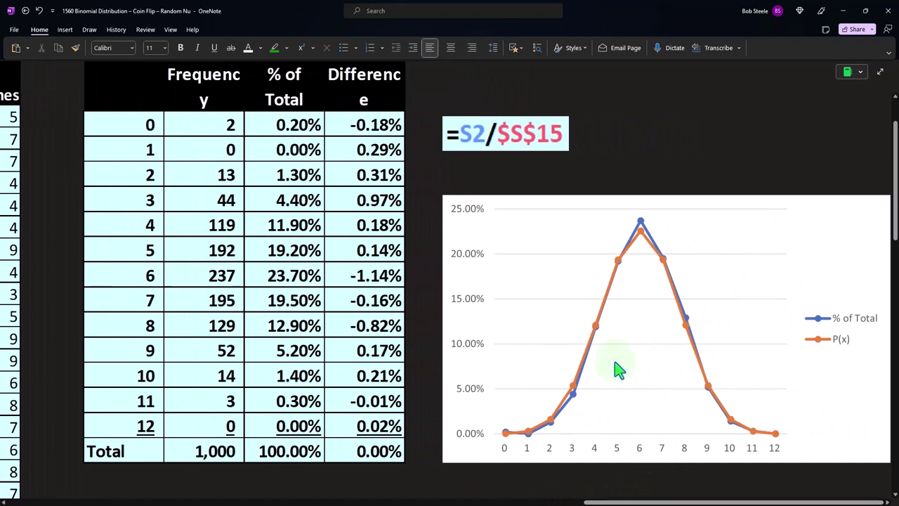